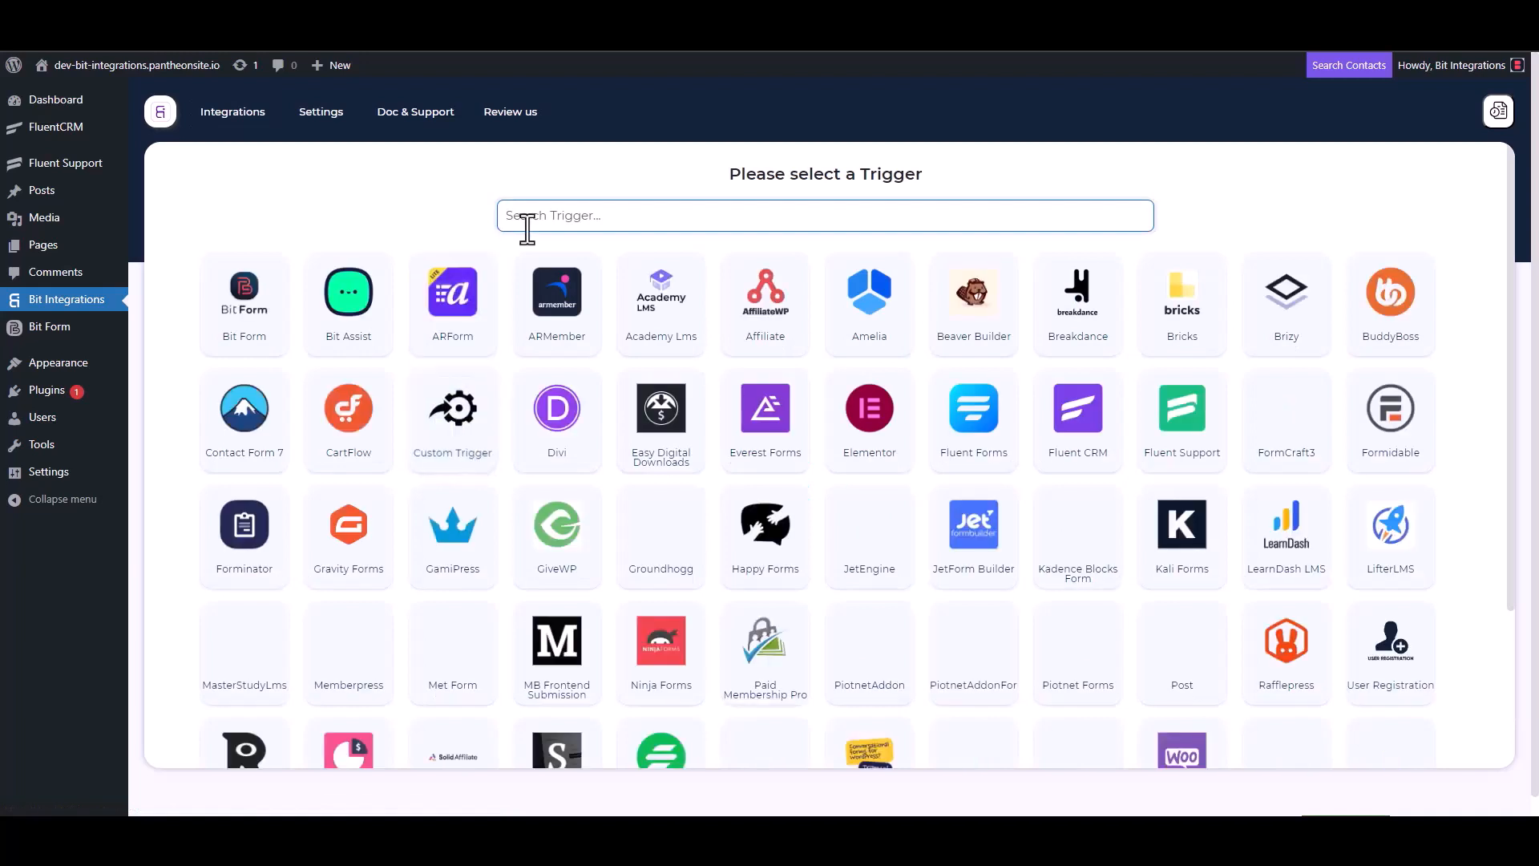
Set Fluent Support as the trigger, copy its webhook URL, and start fetching a test response.
{"action": "left_click", "coordinate": [1190, 447]}
{"action": "left_click", "coordinate": [1095, 386]}
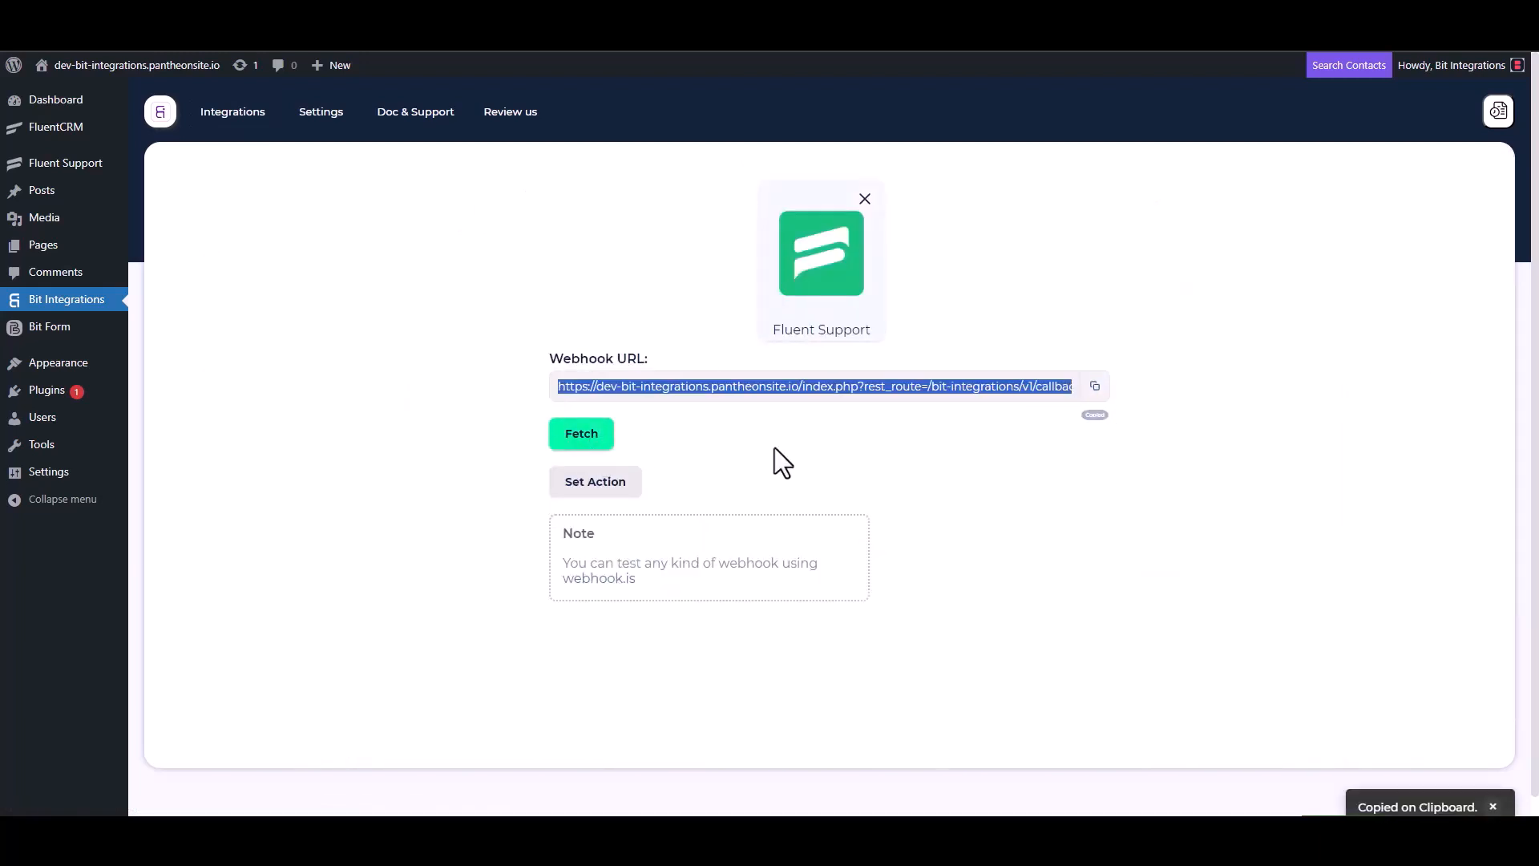
{"action": "left_click", "coordinate": [578, 443]}
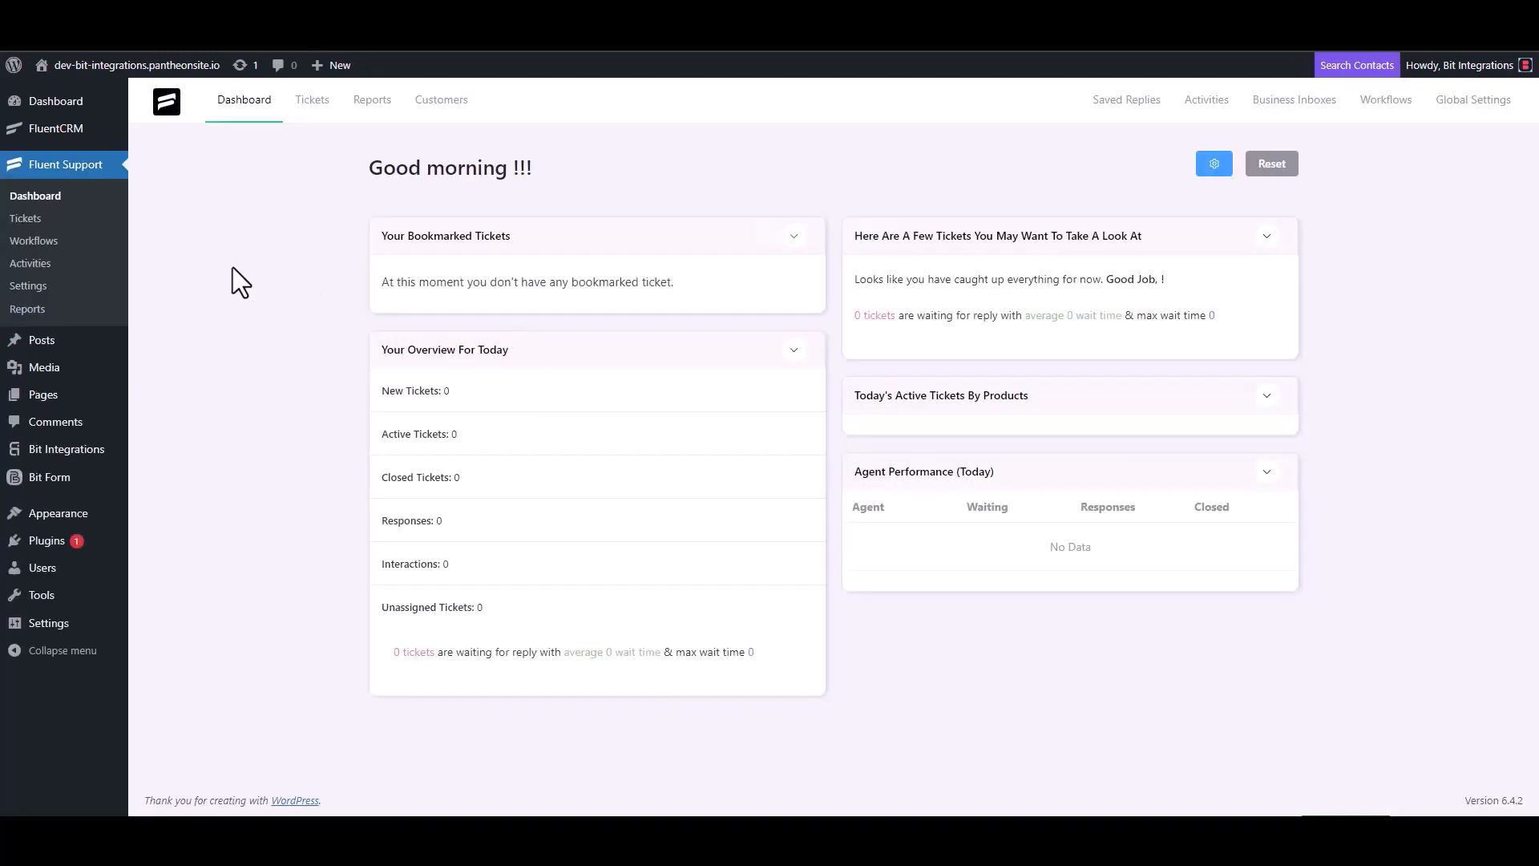
Create an automatic Fluent Support workflow named 'Bit Integrations' and open it for editing.
{"action": "left_click", "coordinate": [56, 241]}
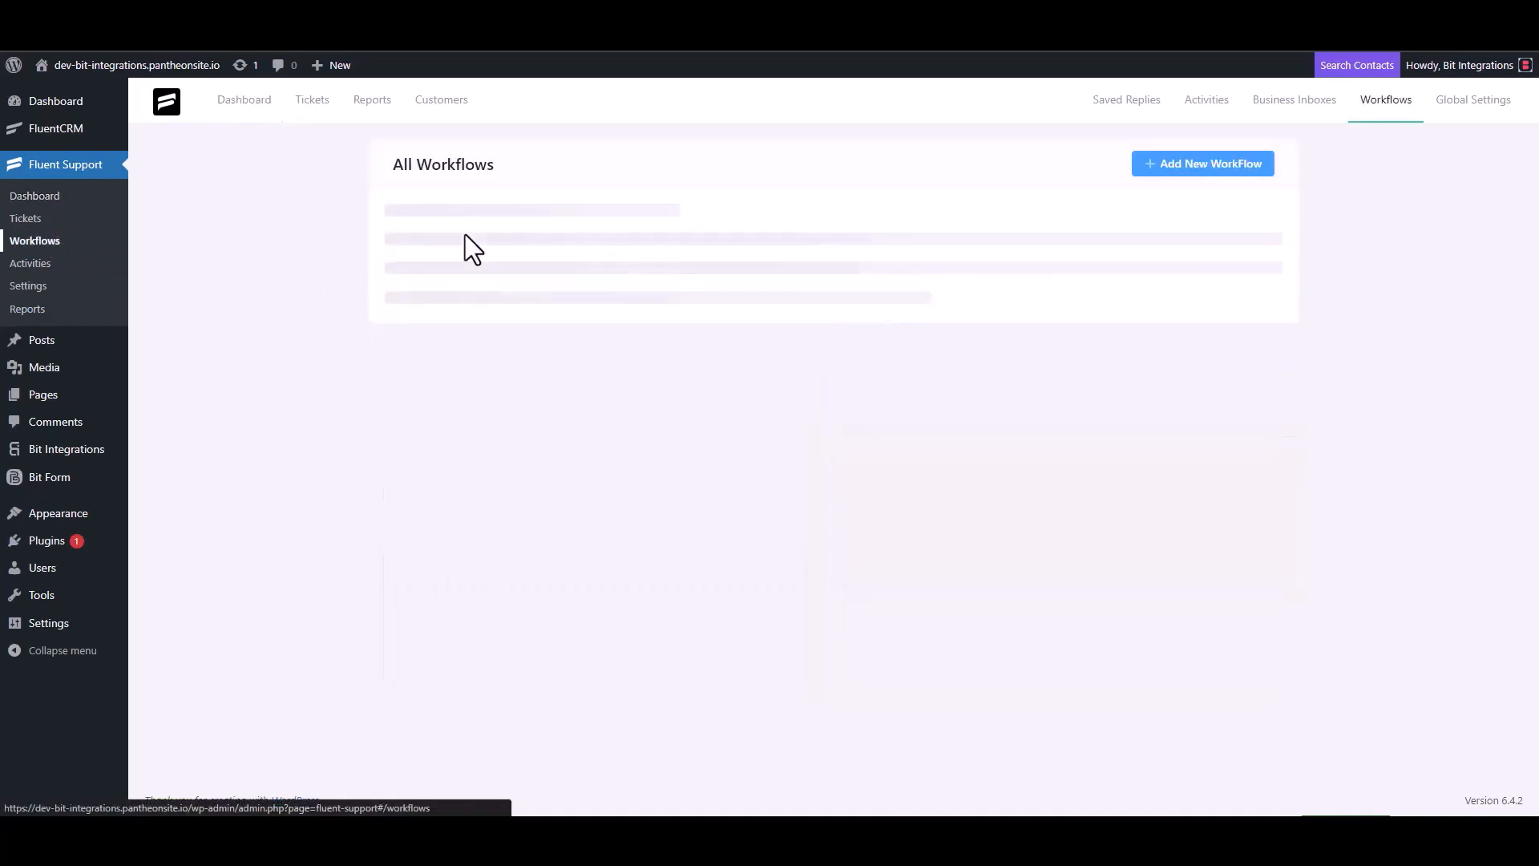
{"action": "left_click", "coordinate": [1180, 165]}
{"action": "left_click", "coordinate": [466, 192]}
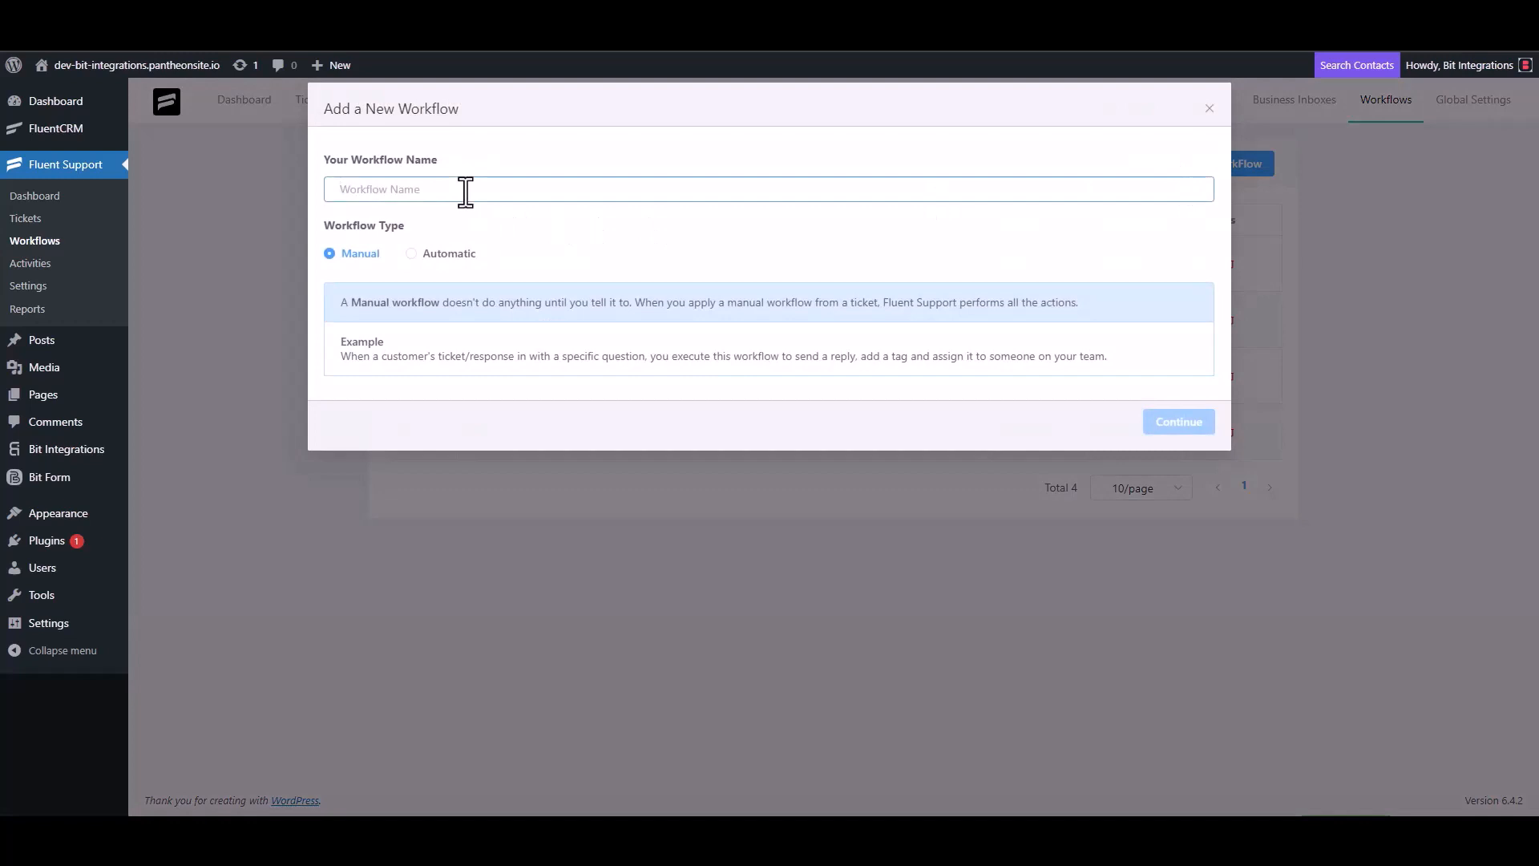
{"action": "type", "text": "Bit Integrations"}
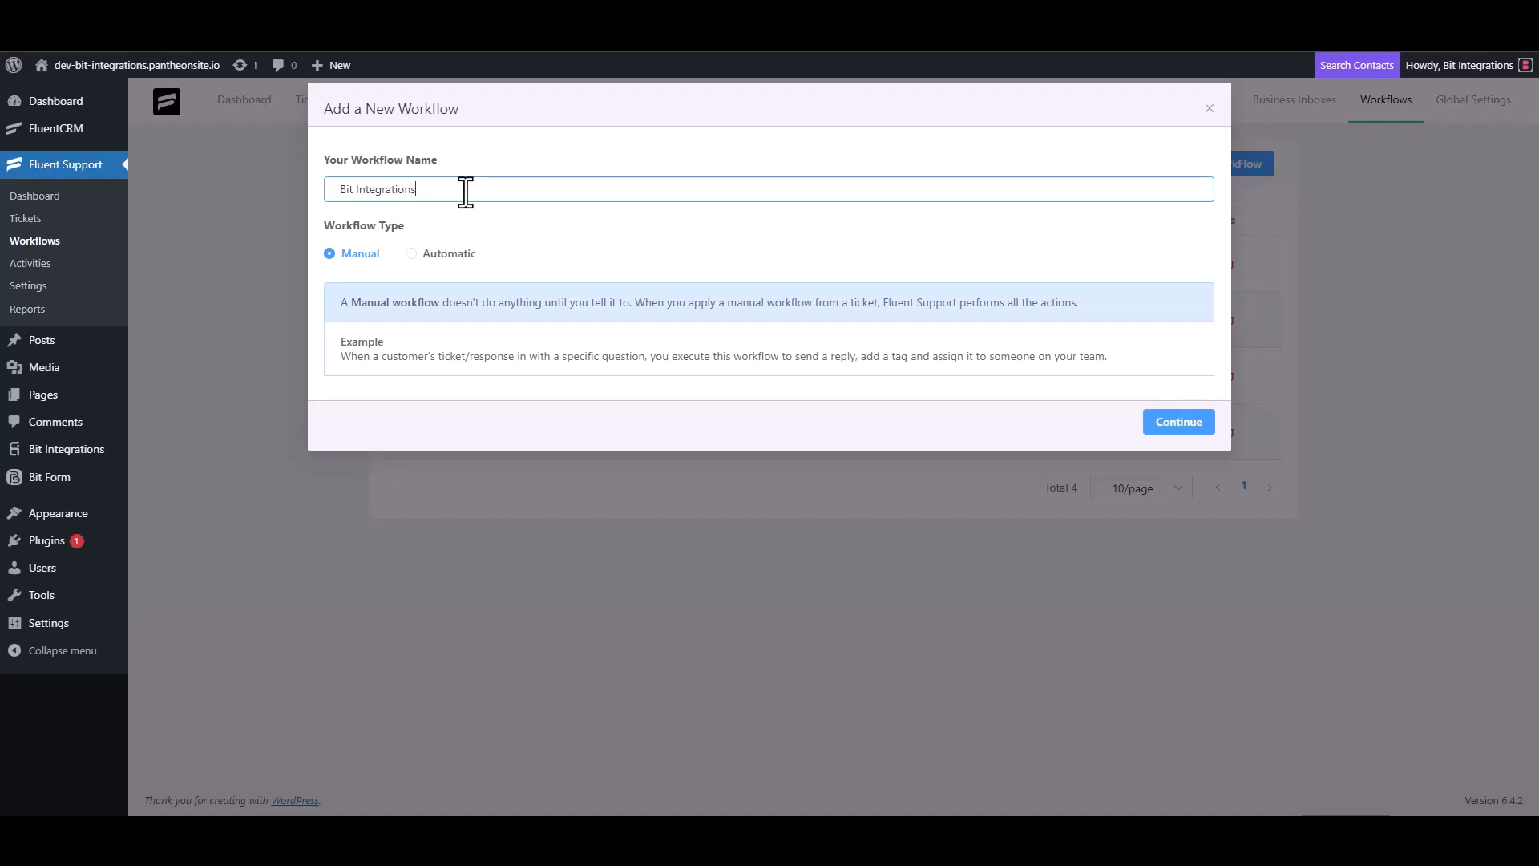
{"action": "left_click", "coordinate": [431, 257]}
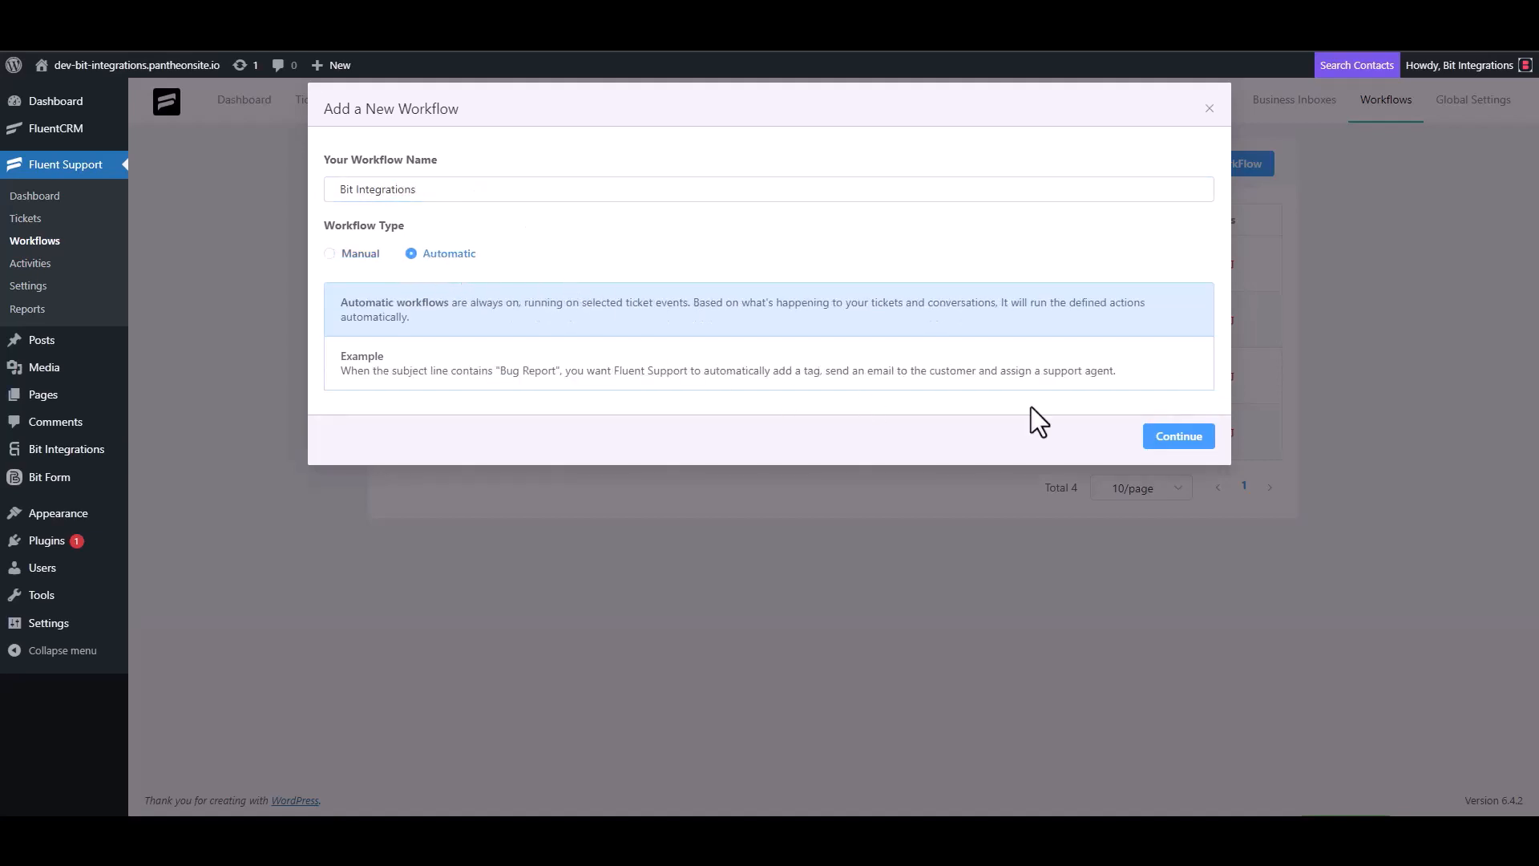
{"action": "left_click", "coordinate": [1178, 439]}
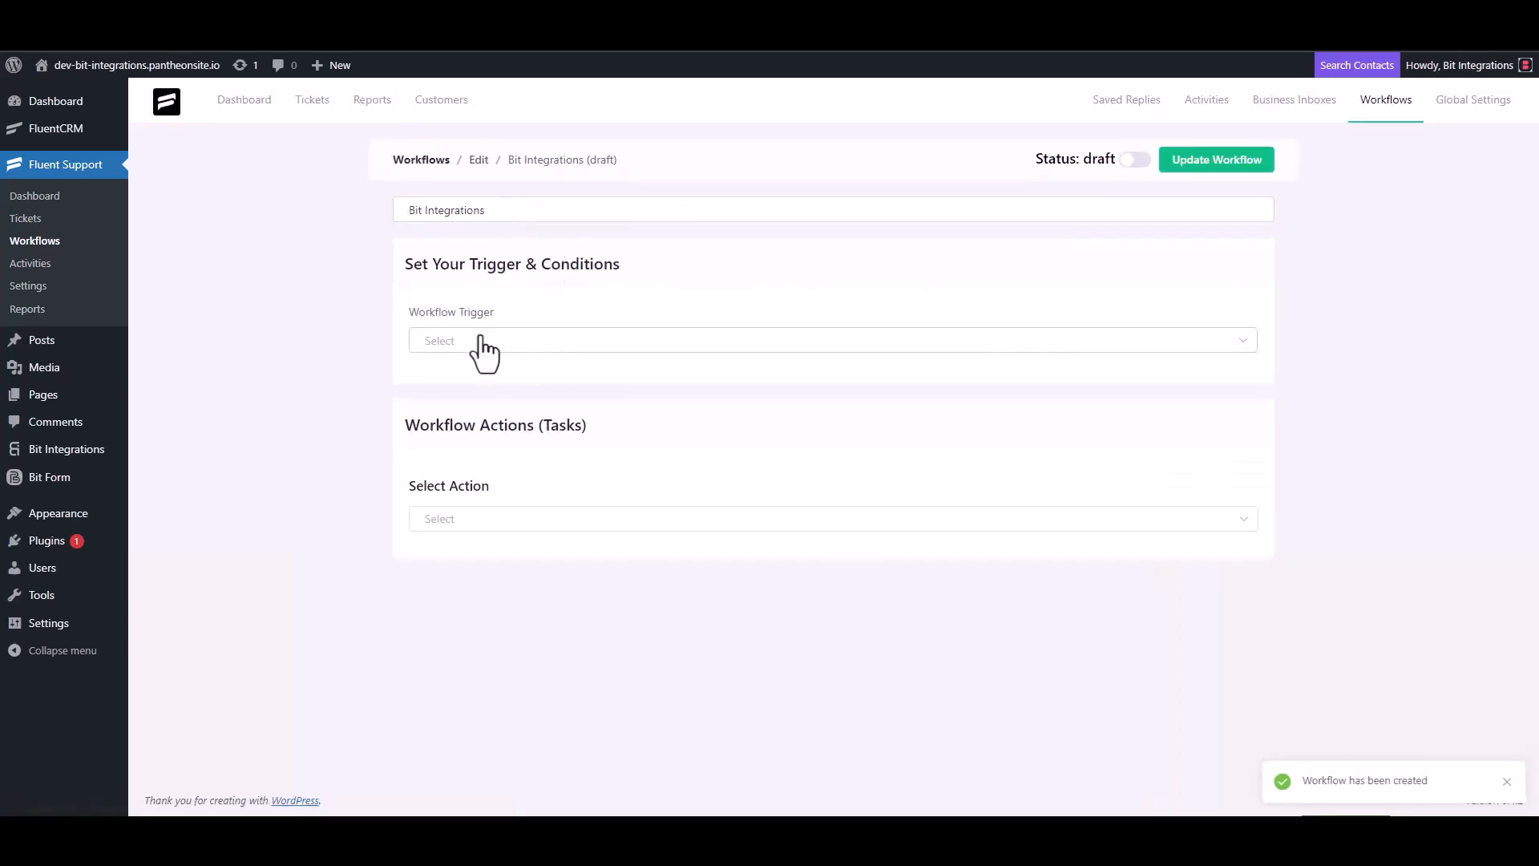
Trigger the workflow On Ticket Creation with a Trigger Outgoing Webhook action to the pasted URL.
{"action": "left_click", "coordinate": [479, 342]}
{"action": "left_click", "coordinate": [478, 383]}
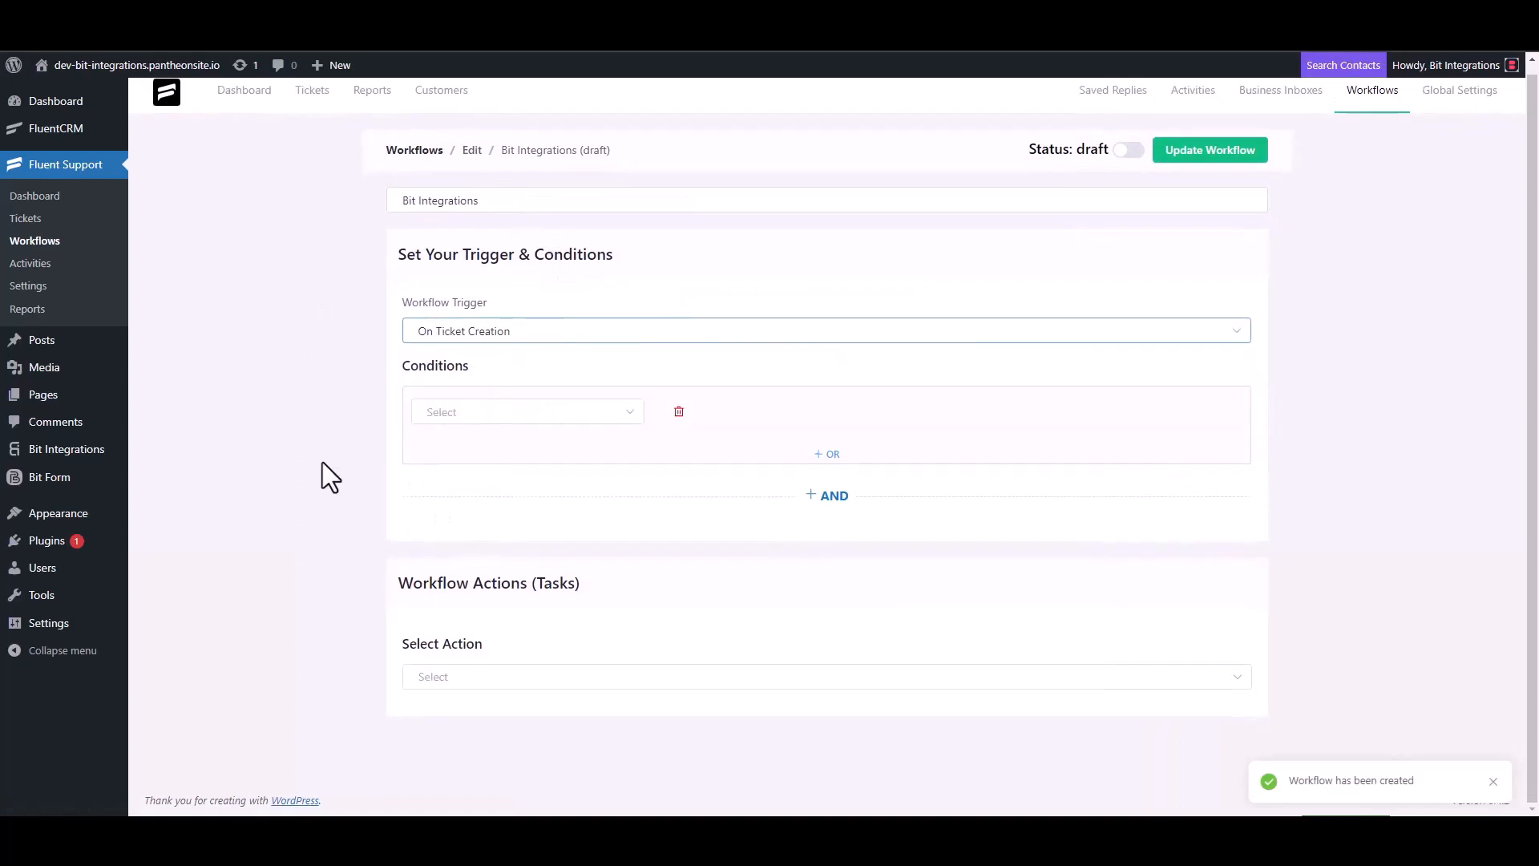
{"action": "left_click", "coordinate": [445, 676]}
{"action": "scroll", "coordinate": [481, 545], "scroll_direction": "down", "scroll_amount": 5}
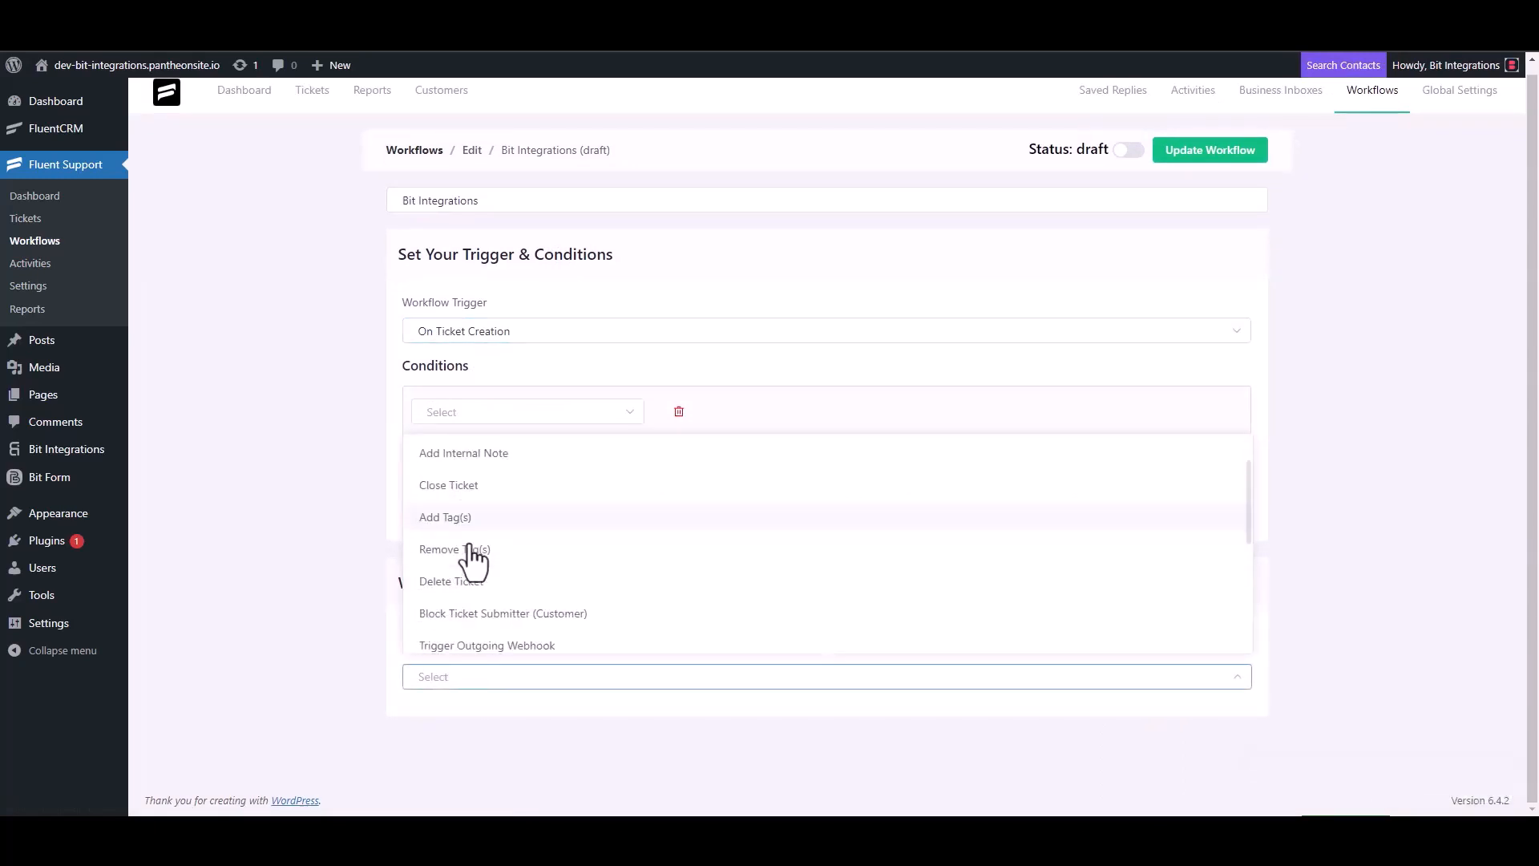
{"action": "left_click", "coordinate": [525, 455]}
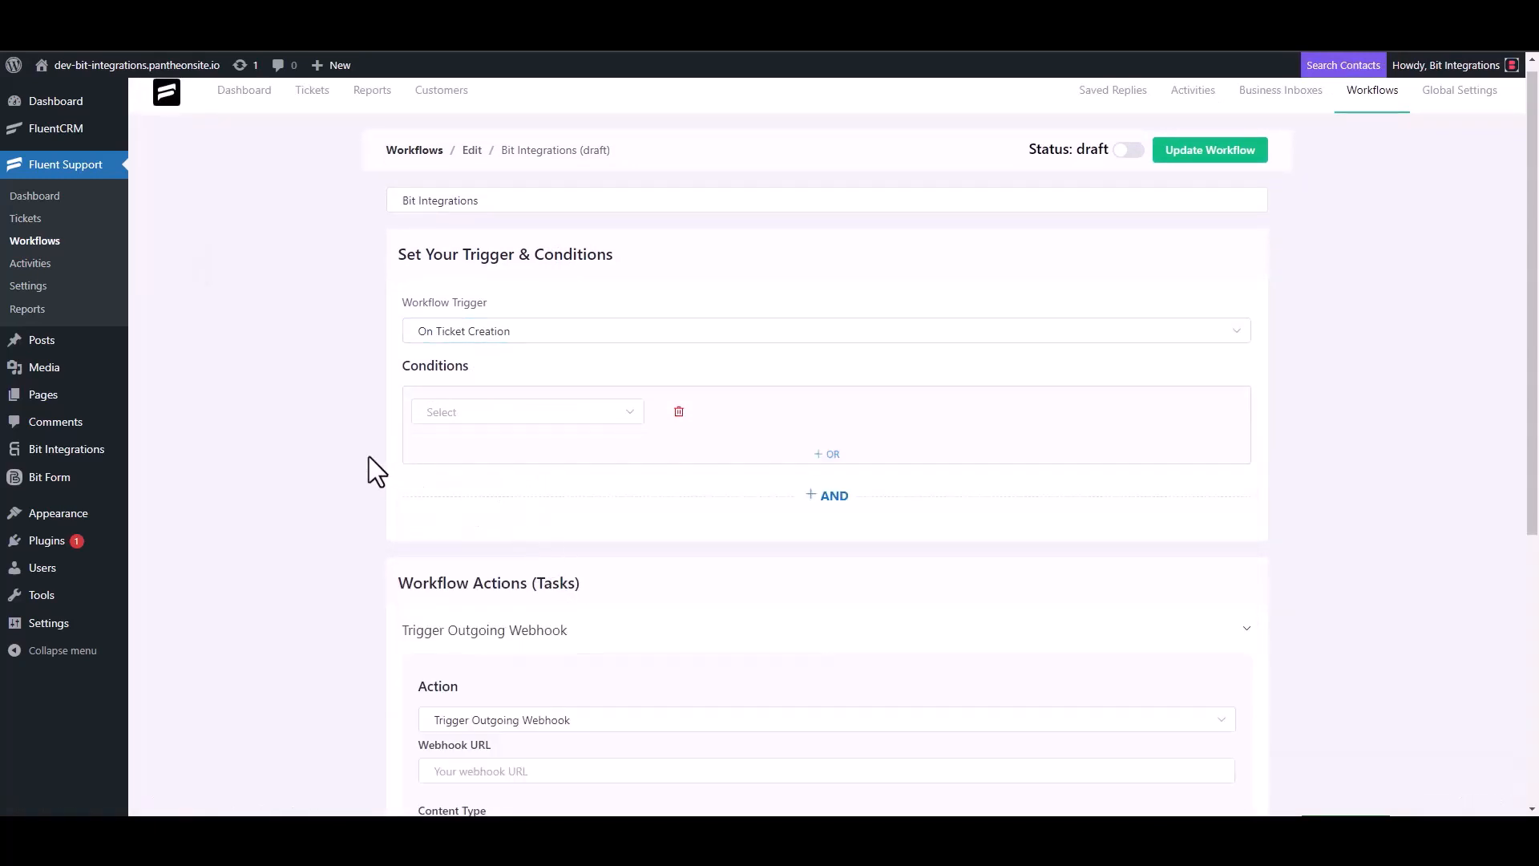
{"action": "scroll", "coordinate": [369, 455], "scroll_direction": "down", "scroll_amount": 4}
{"action": "left_click", "coordinate": [521, 454]}
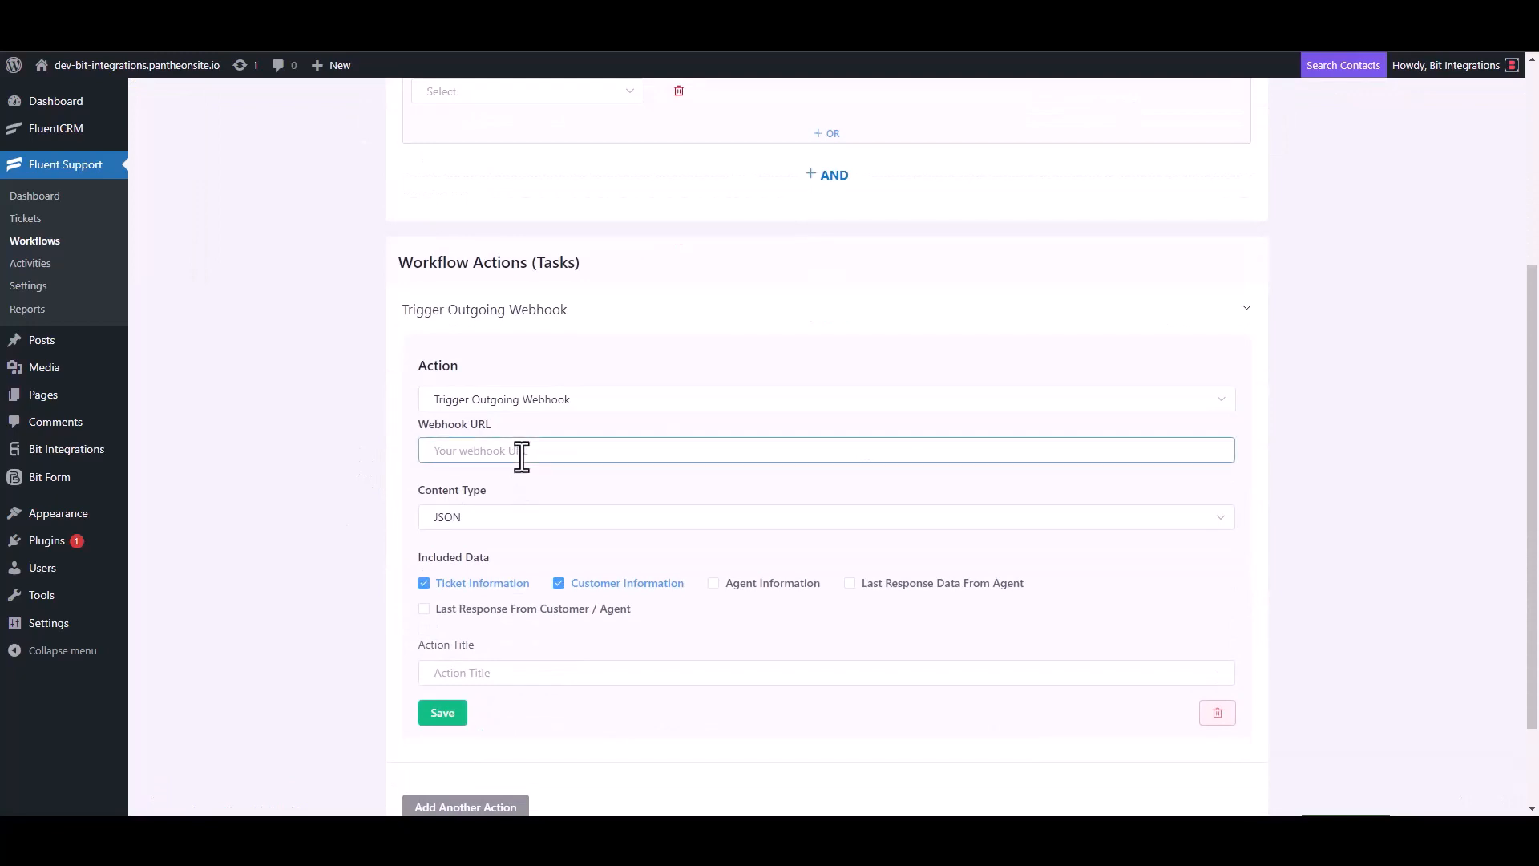
{"action": "key", "text": "ctrl+v"}
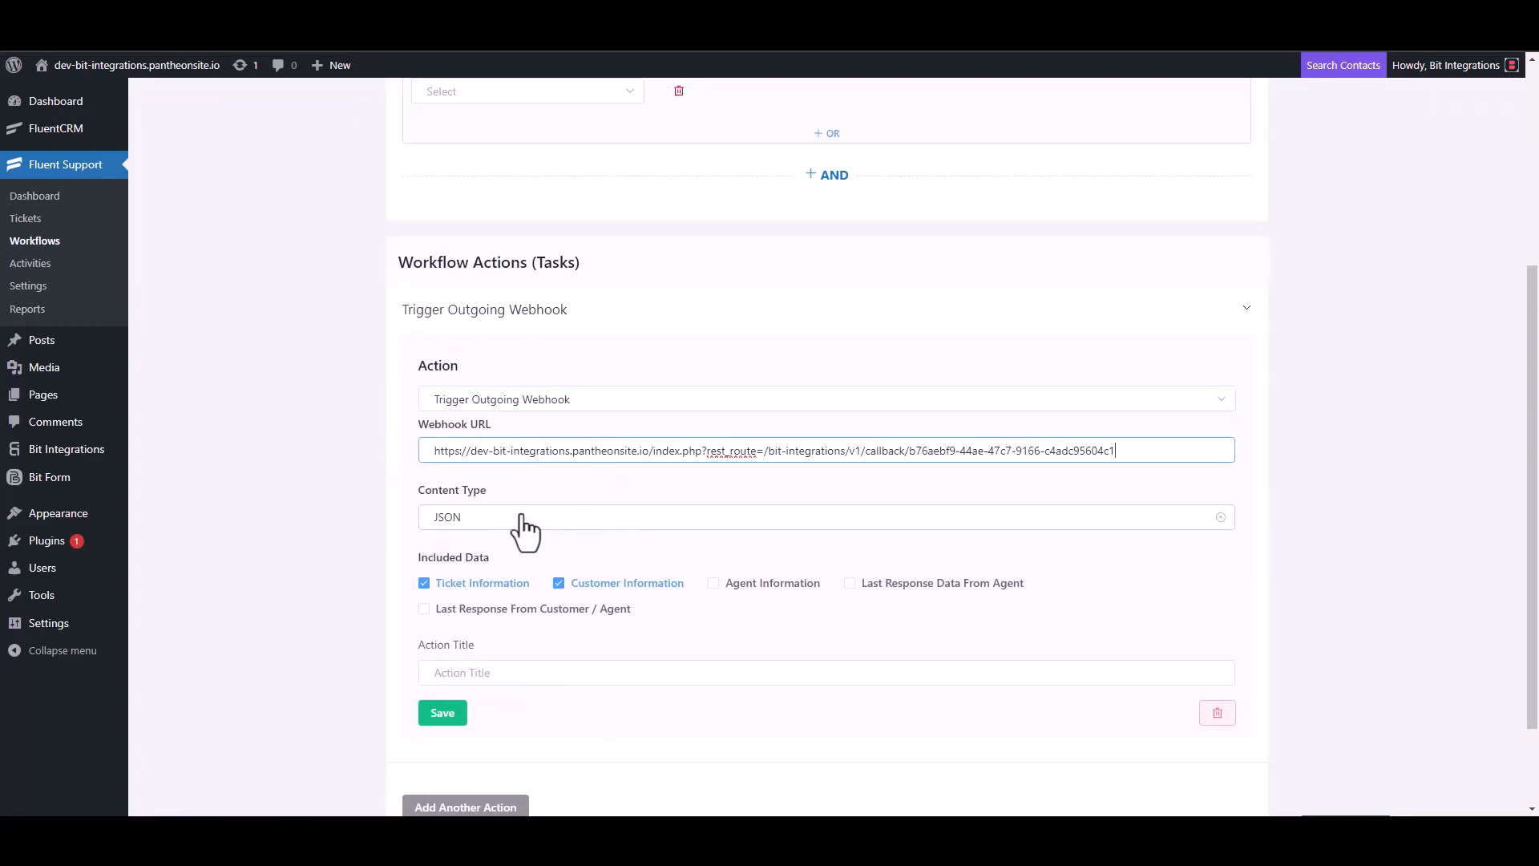
Title the webhook action 'Bit Integrations', save it, and publish the workflow.
{"action": "scroll", "coordinate": [525, 530], "scroll_direction": "down", "scroll_amount": 2}
{"action": "left_click", "coordinate": [481, 559]}
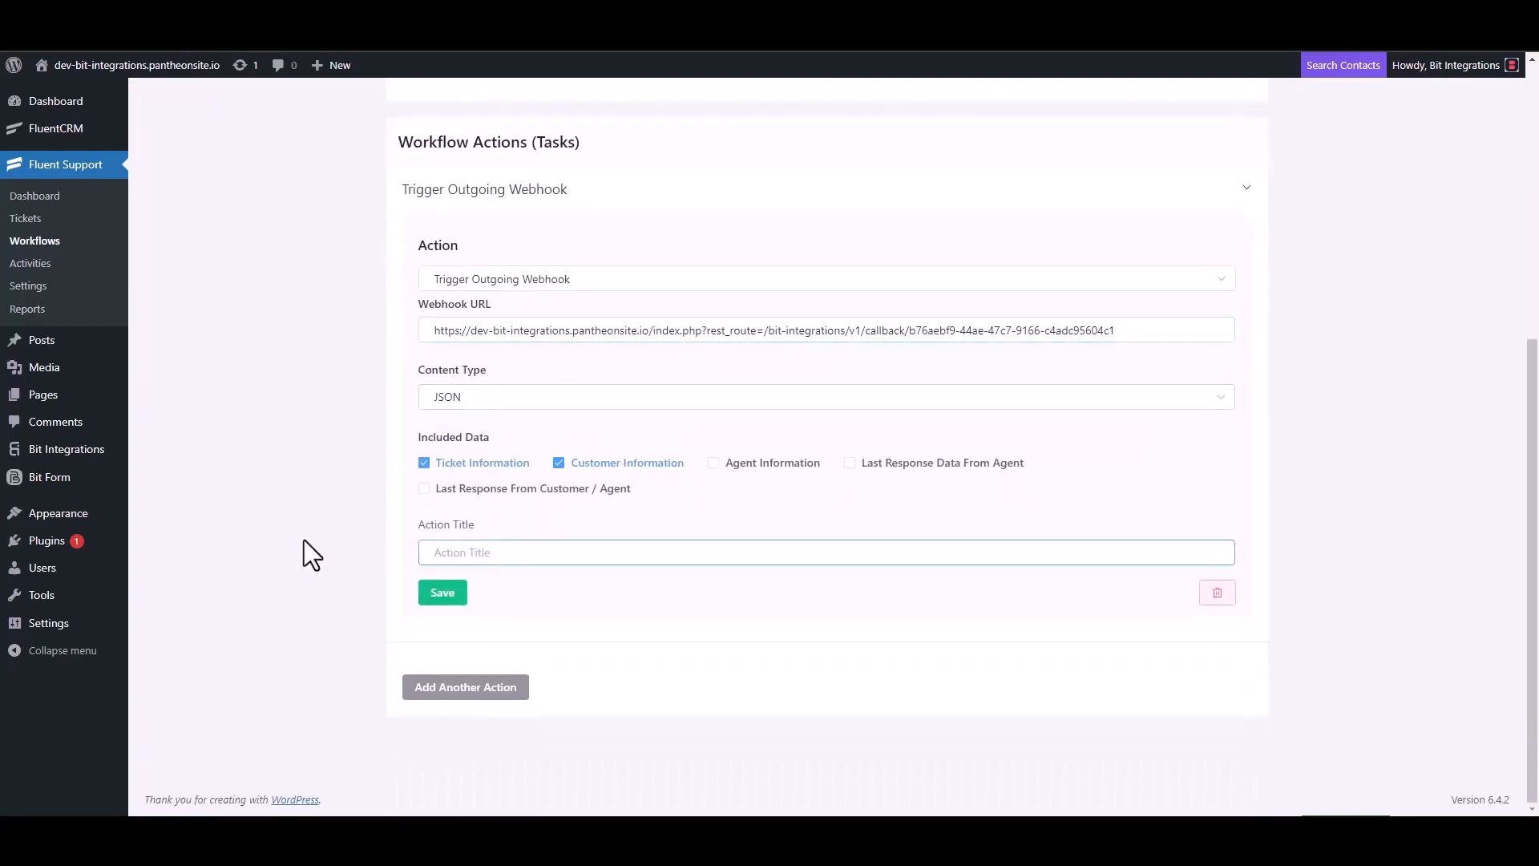
{"action": "type", "text": "Bit Integrations"}
{"action": "left_click", "coordinate": [441, 595]}
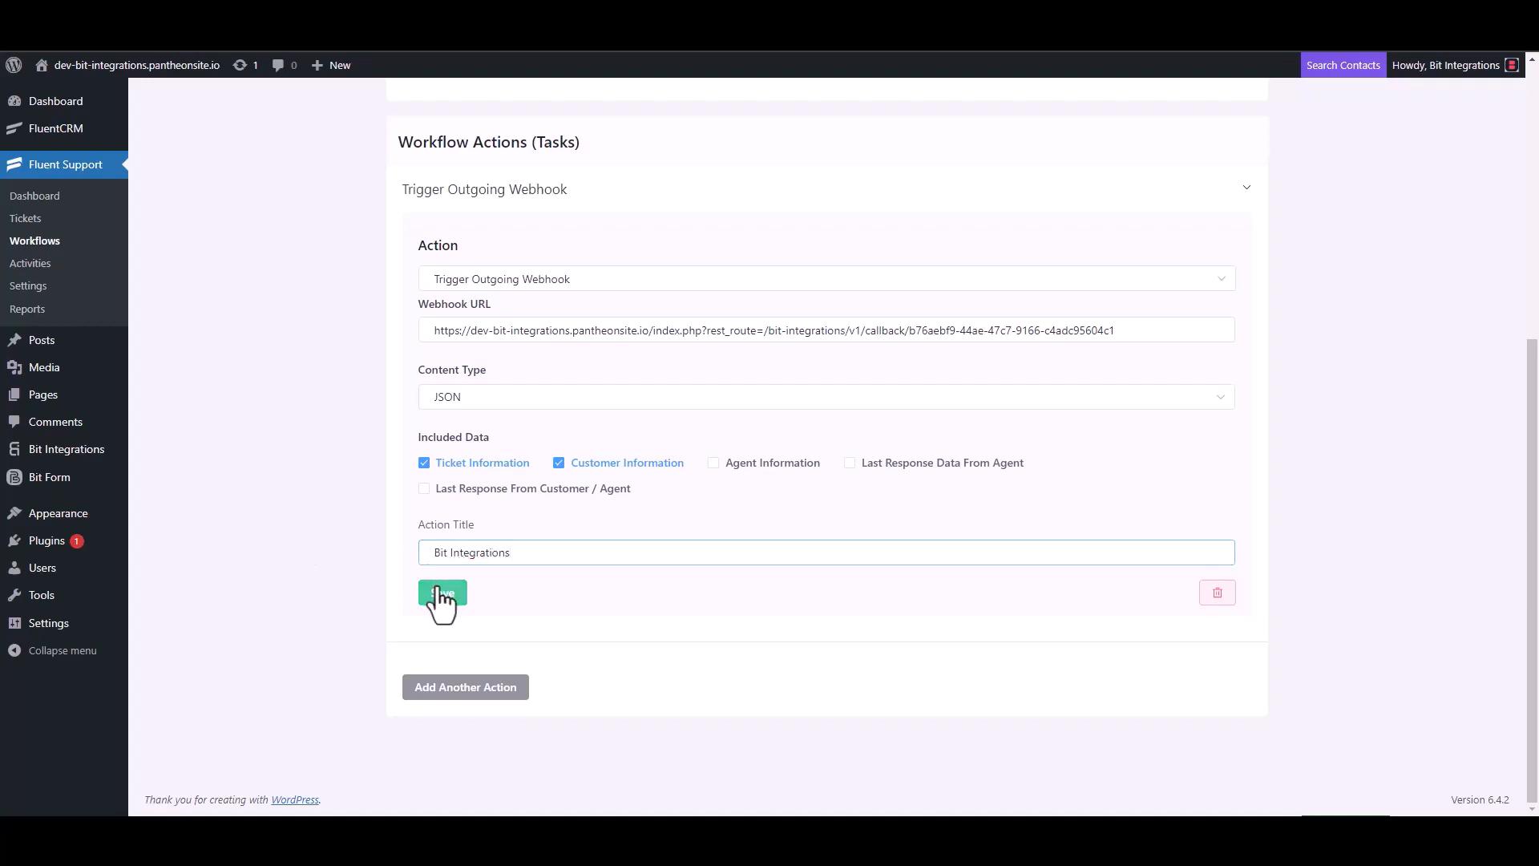
{"action": "left_click", "coordinate": [1130, 147]}
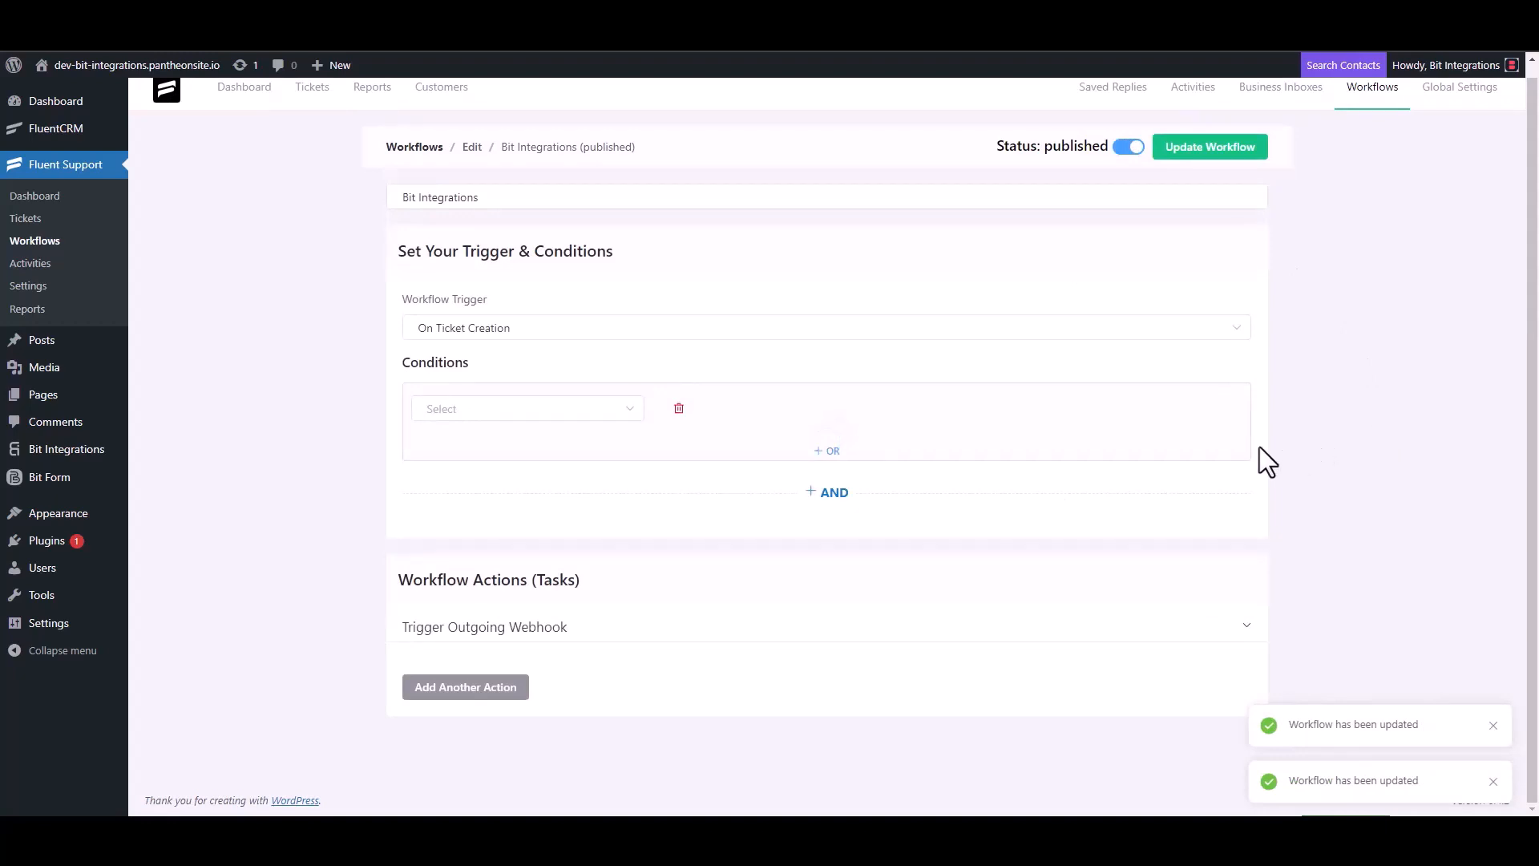
Start a new ticket and add a new contact with a first name and e-mail address.
{"action": "left_click", "coordinate": [40, 225]}
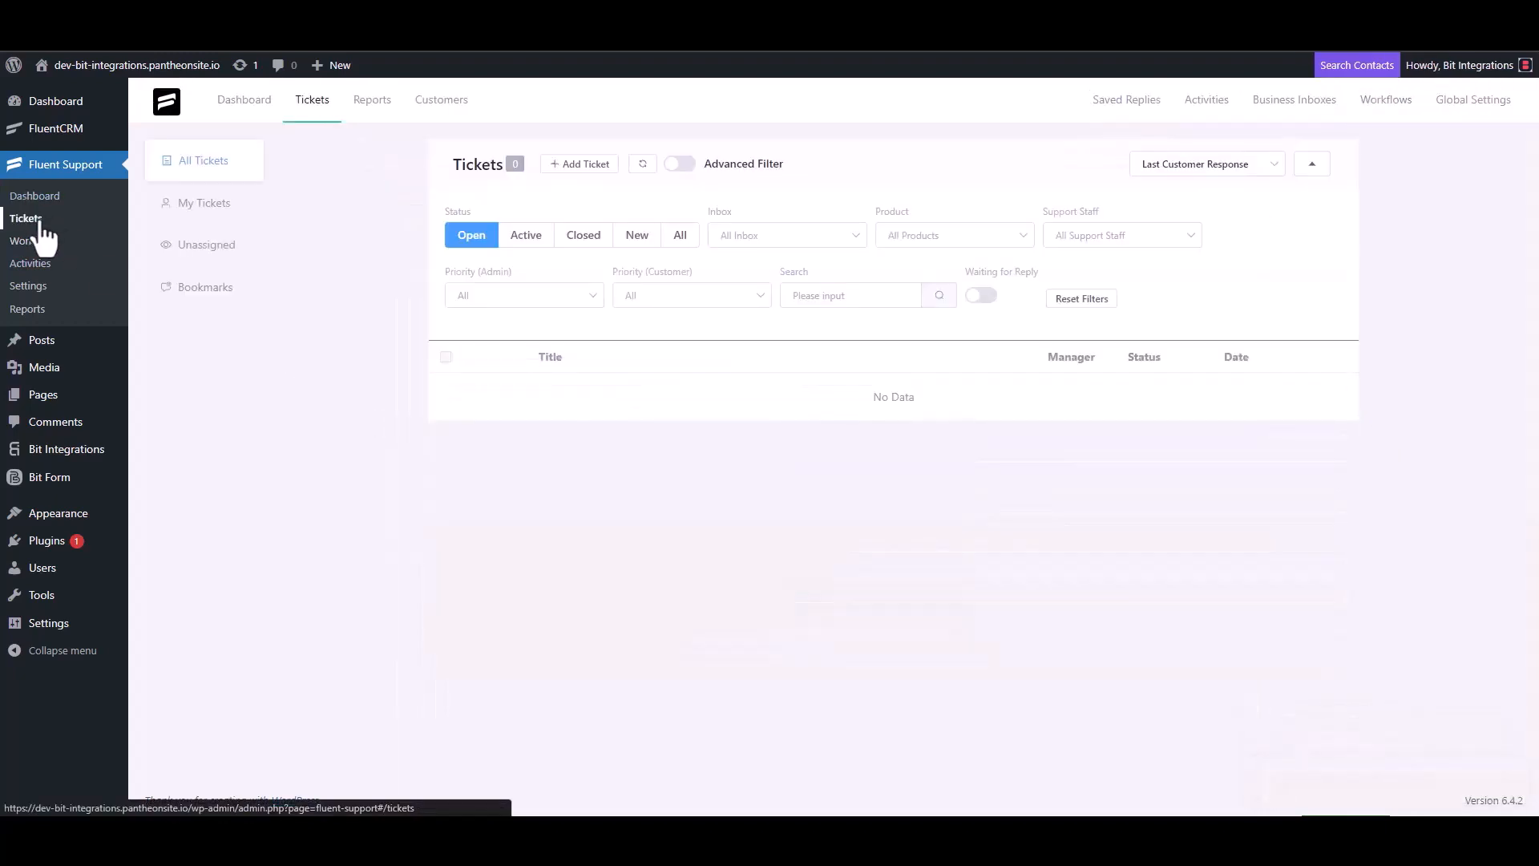
{"action": "left_click", "coordinate": [578, 169]}
{"action": "left_click", "coordinate": [629, 202]}
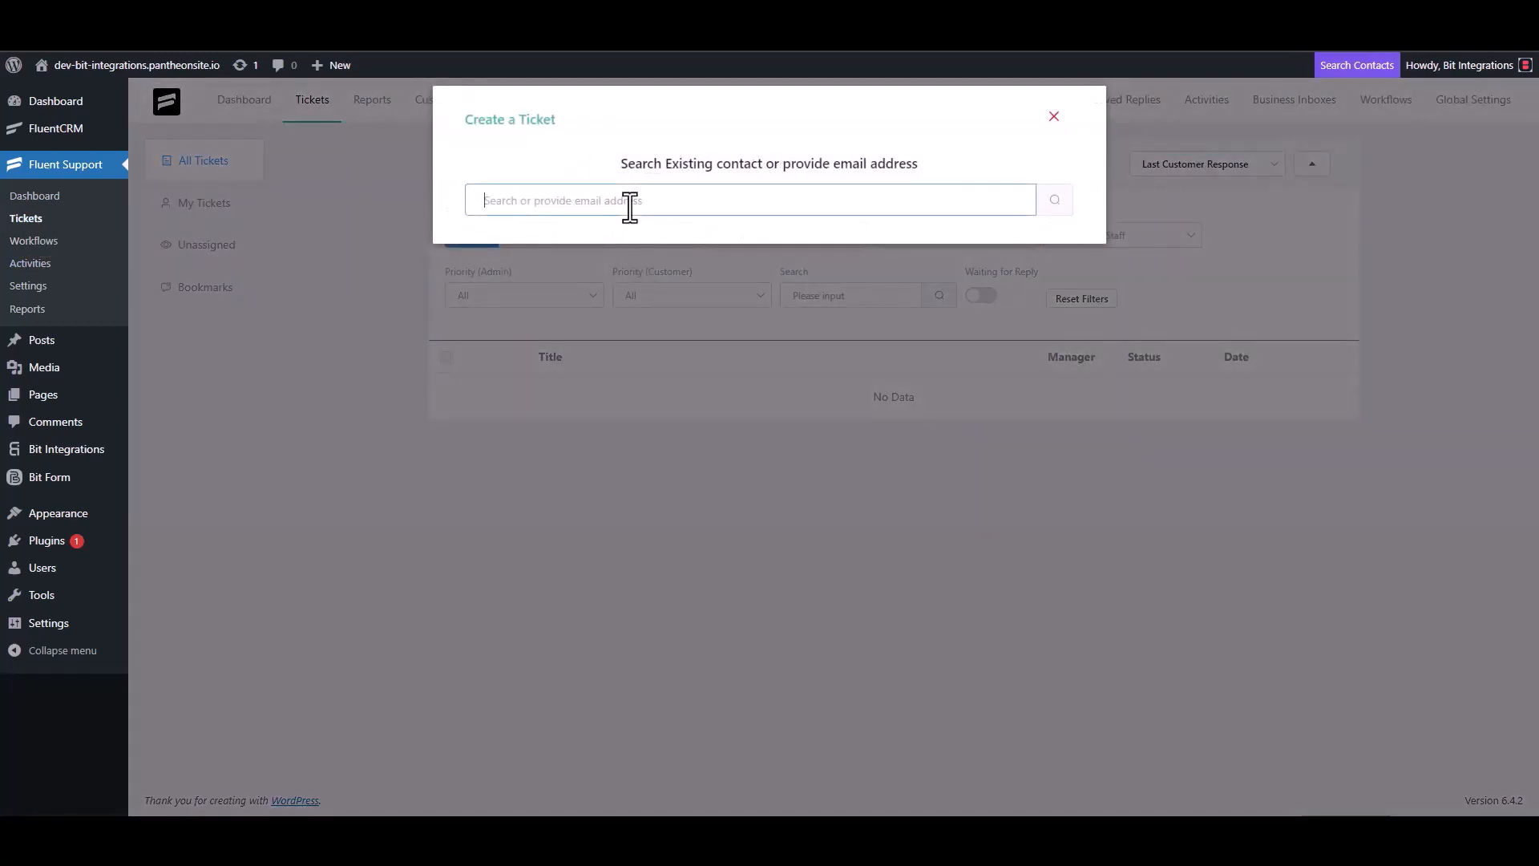
{"action": "type", "text": "test@gmail.com"}
{"action": "left_click", "coordinate": [1053, 202]}
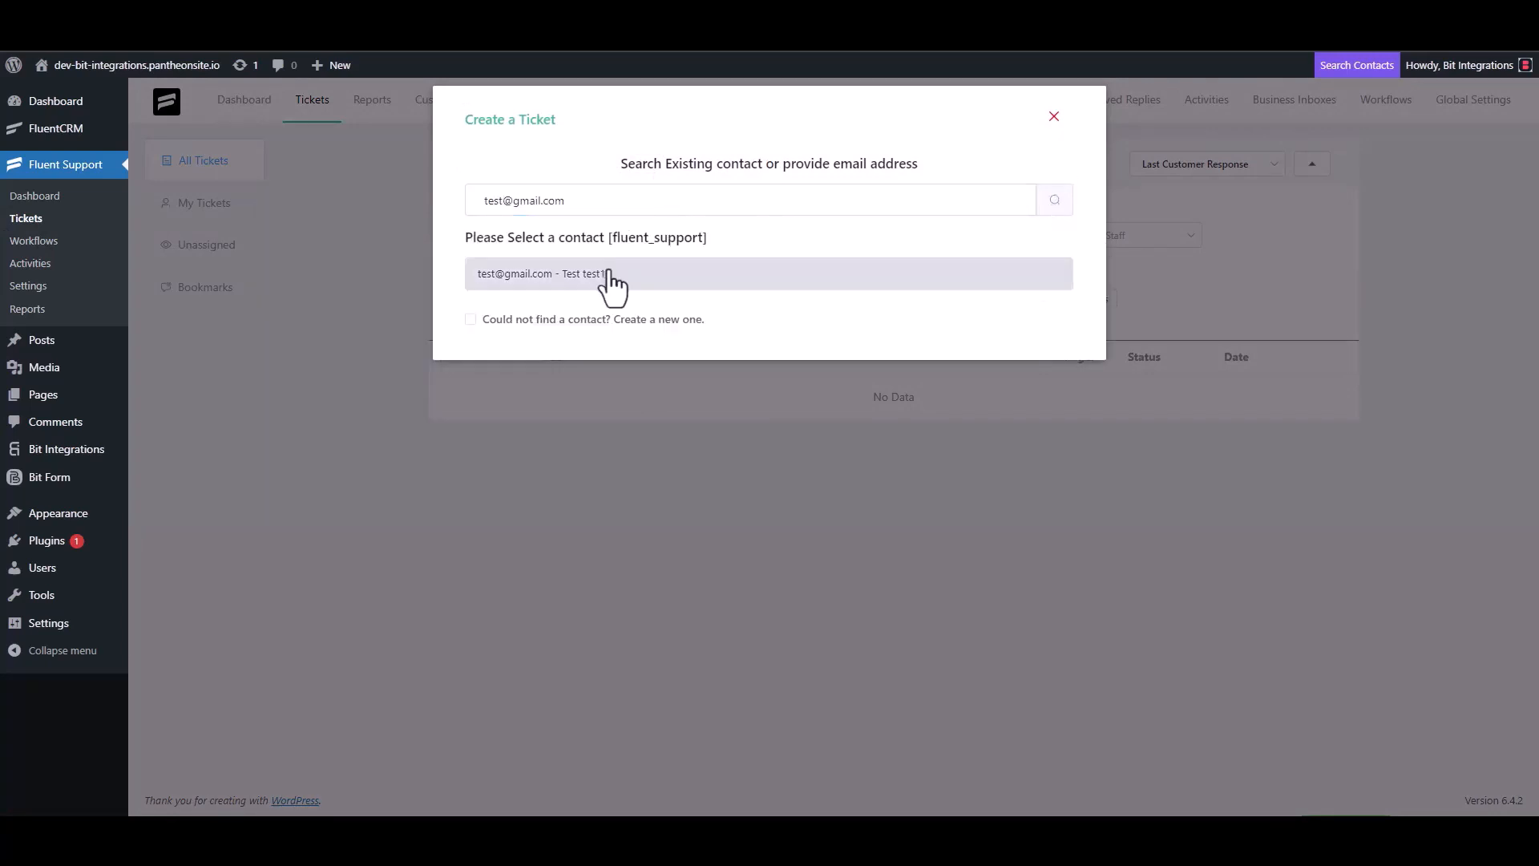
{"action": "left_click", "coordinate": [593, 319]}
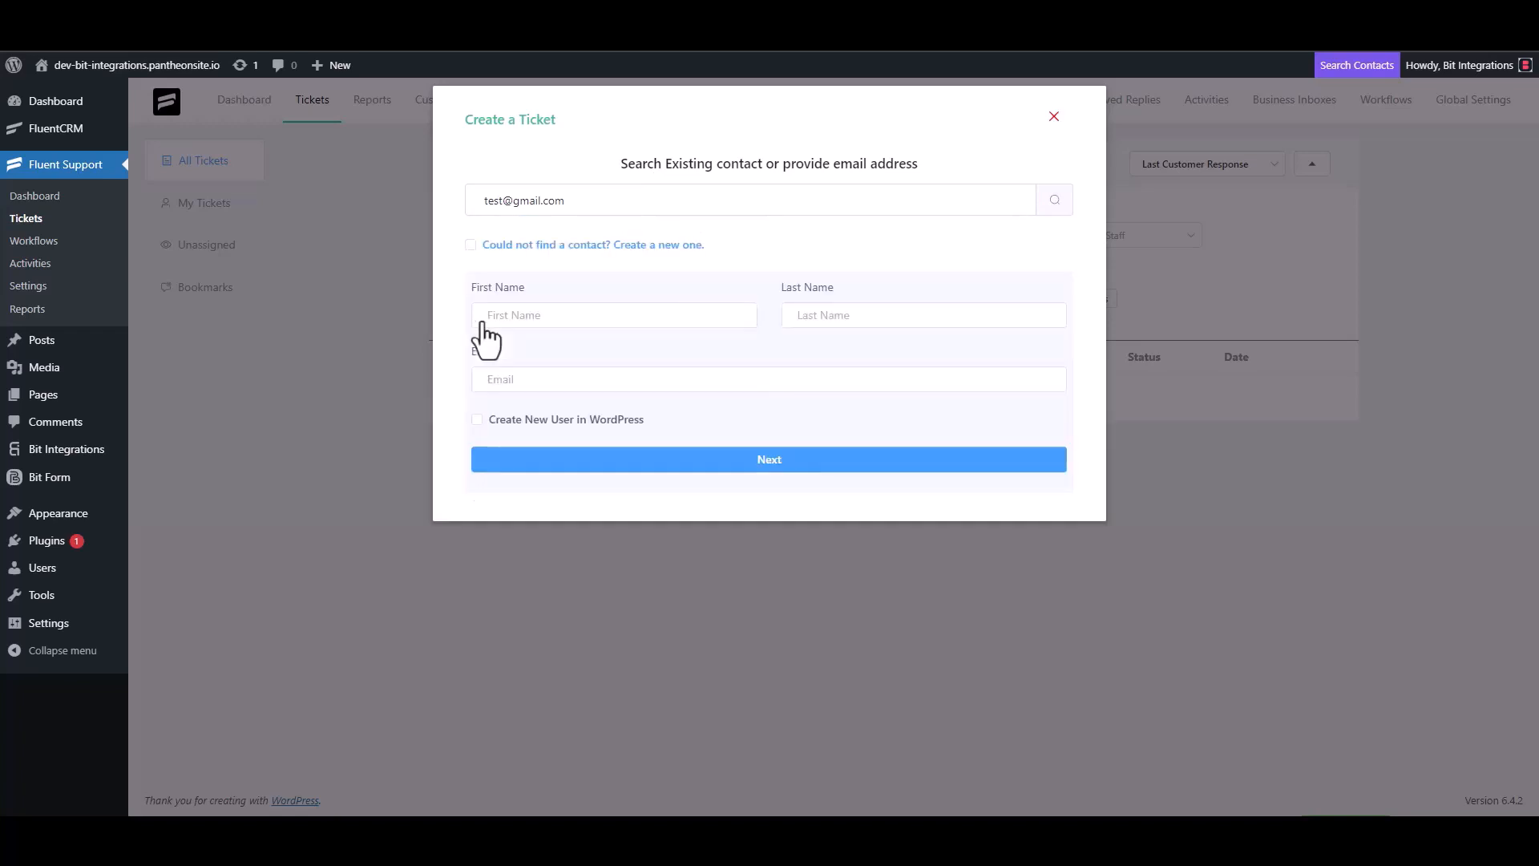
{"action": "left_click", "coordinate": [536, 325]}
{"action": "type", "text": "test3"}
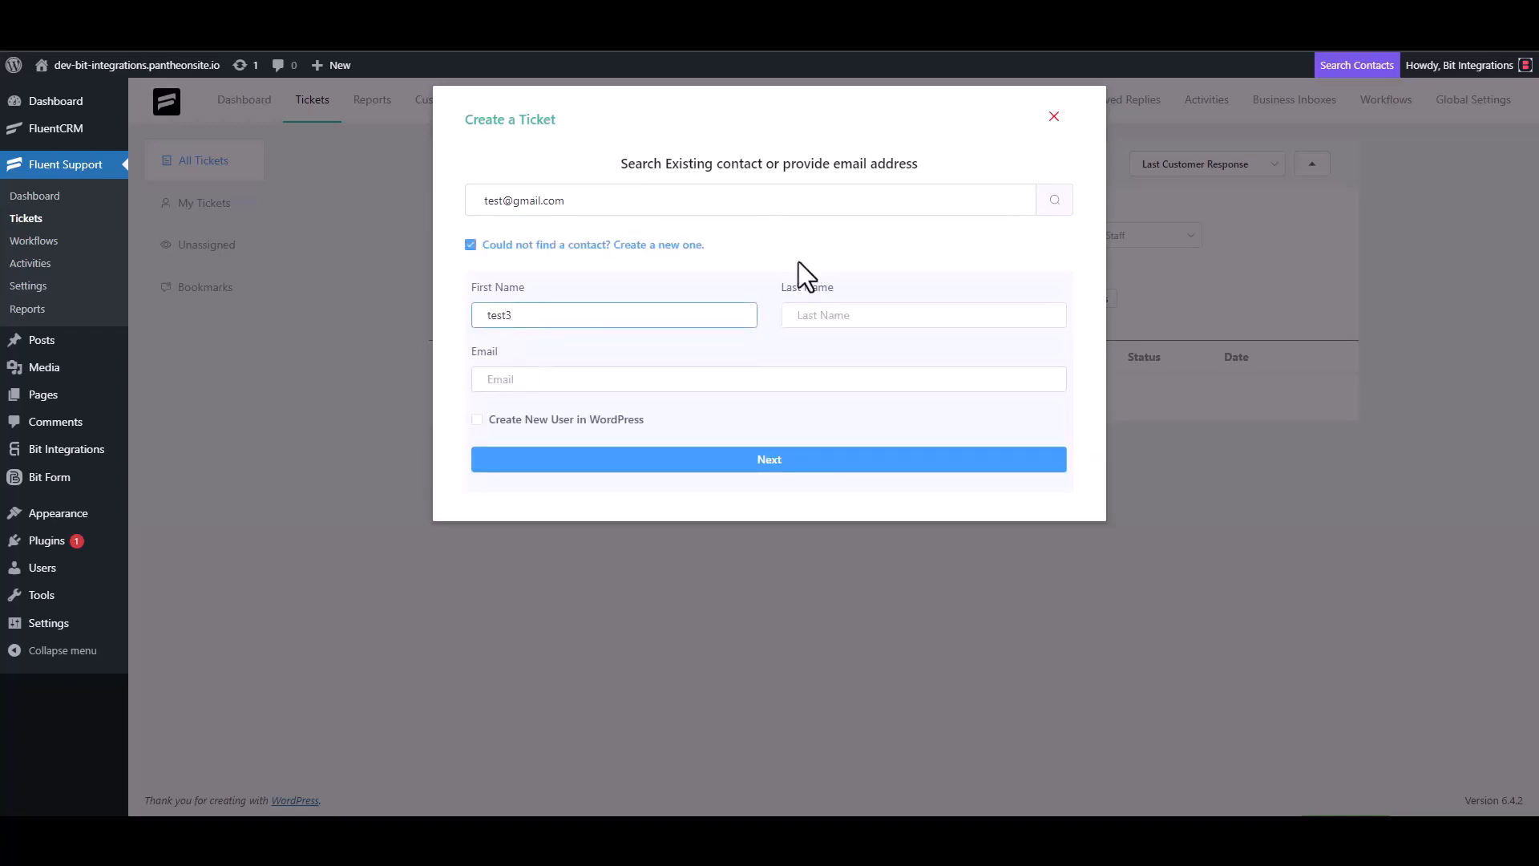
{"action": "left_click", "coordinate": [547, 382]}
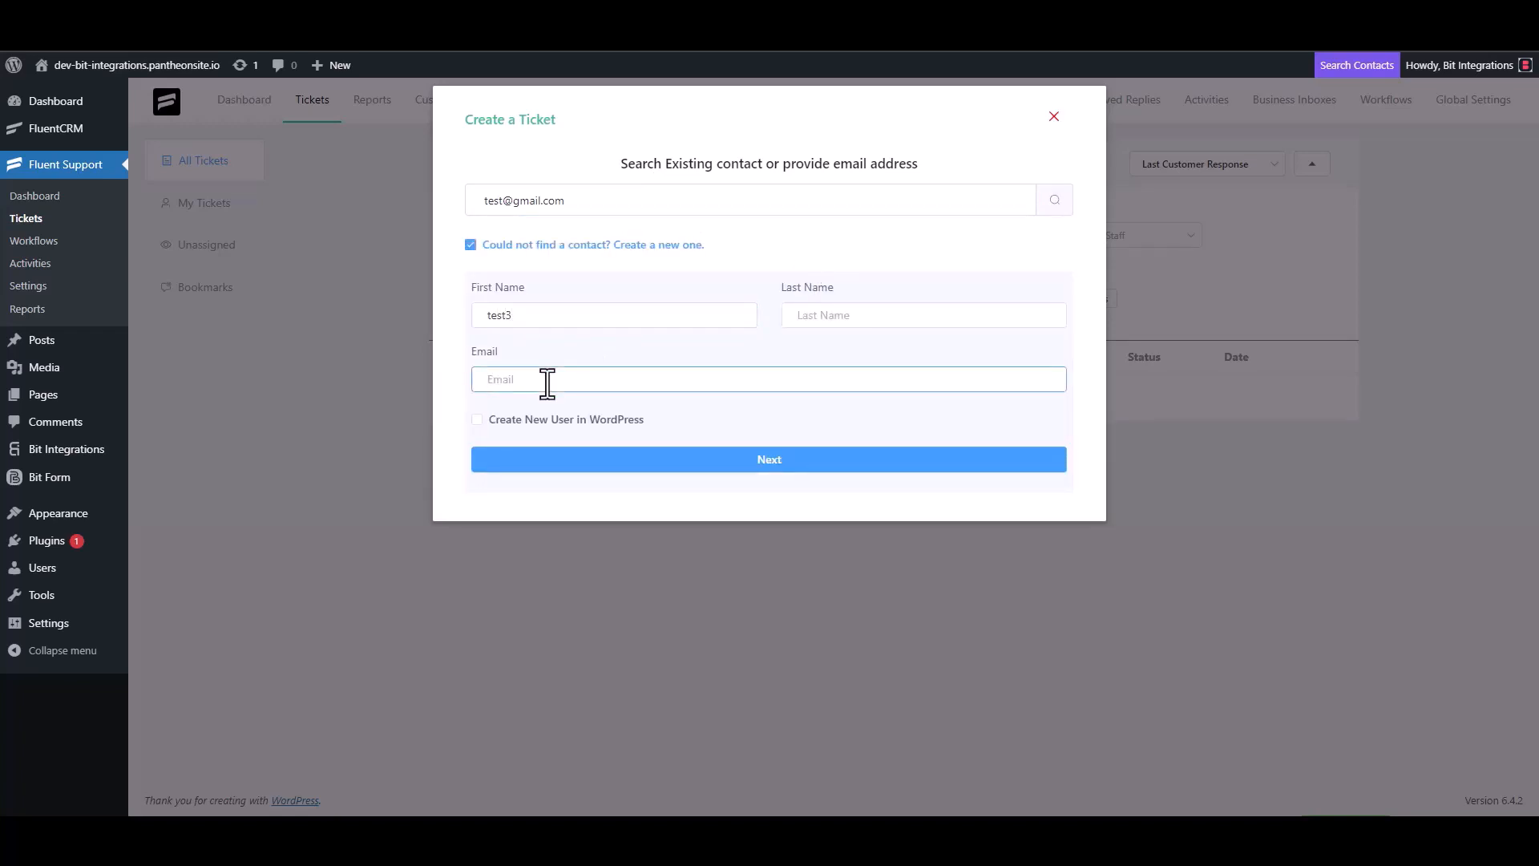
{"action": "left_click", "coordinate": [786, 462]}
Create the ticket with subject 'test' and details 'test'.
{"action": "left_click", "coordinate": [559, 290]}
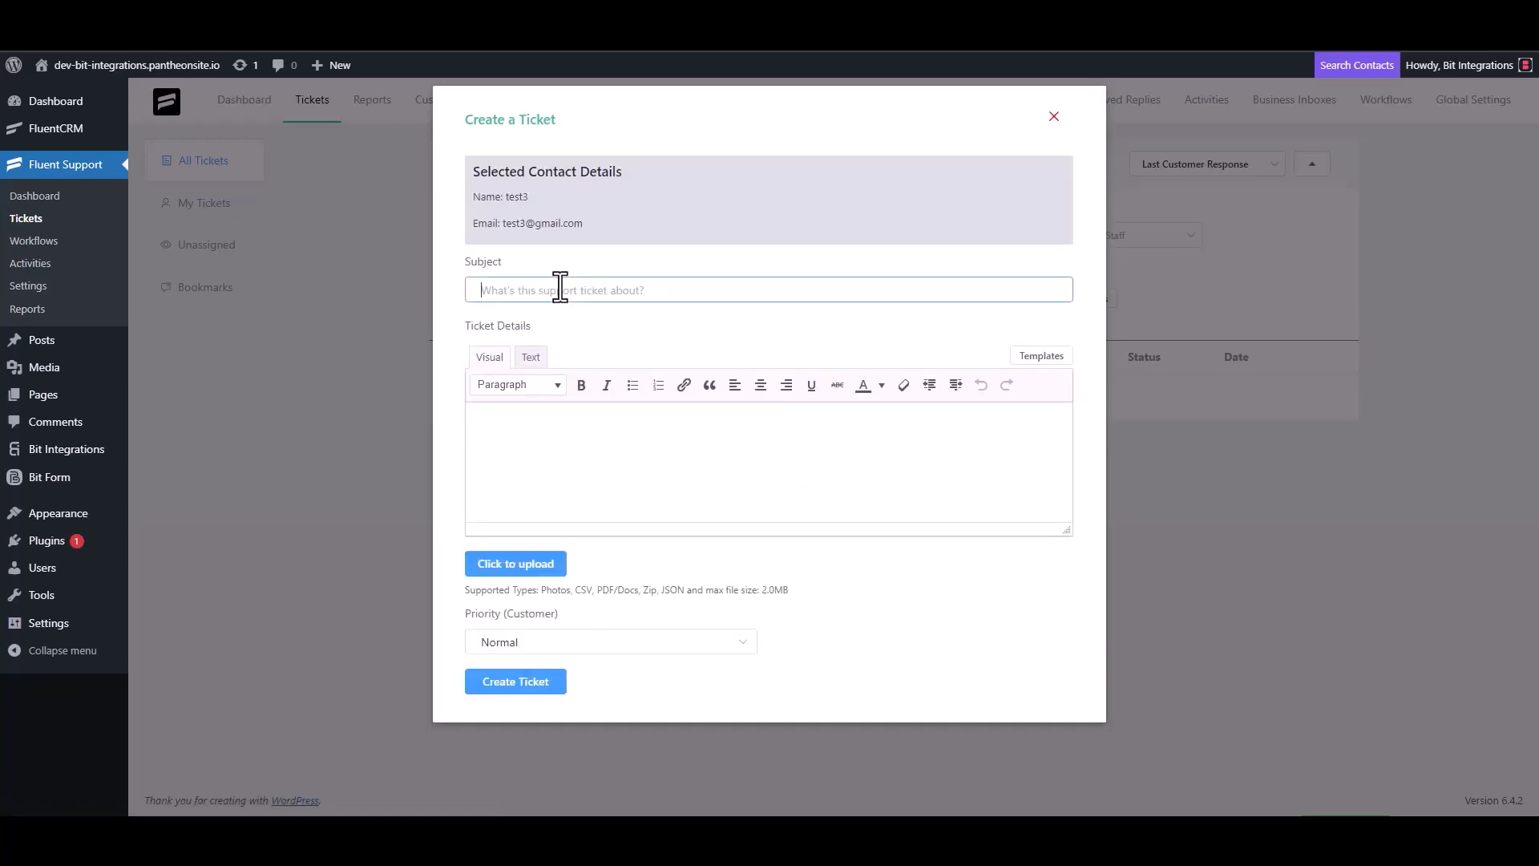
{"action": "type", "text": "test"}
{"action": "left_click", "coordinate": [543, 430]}
{"action": "type", "text": "test"}
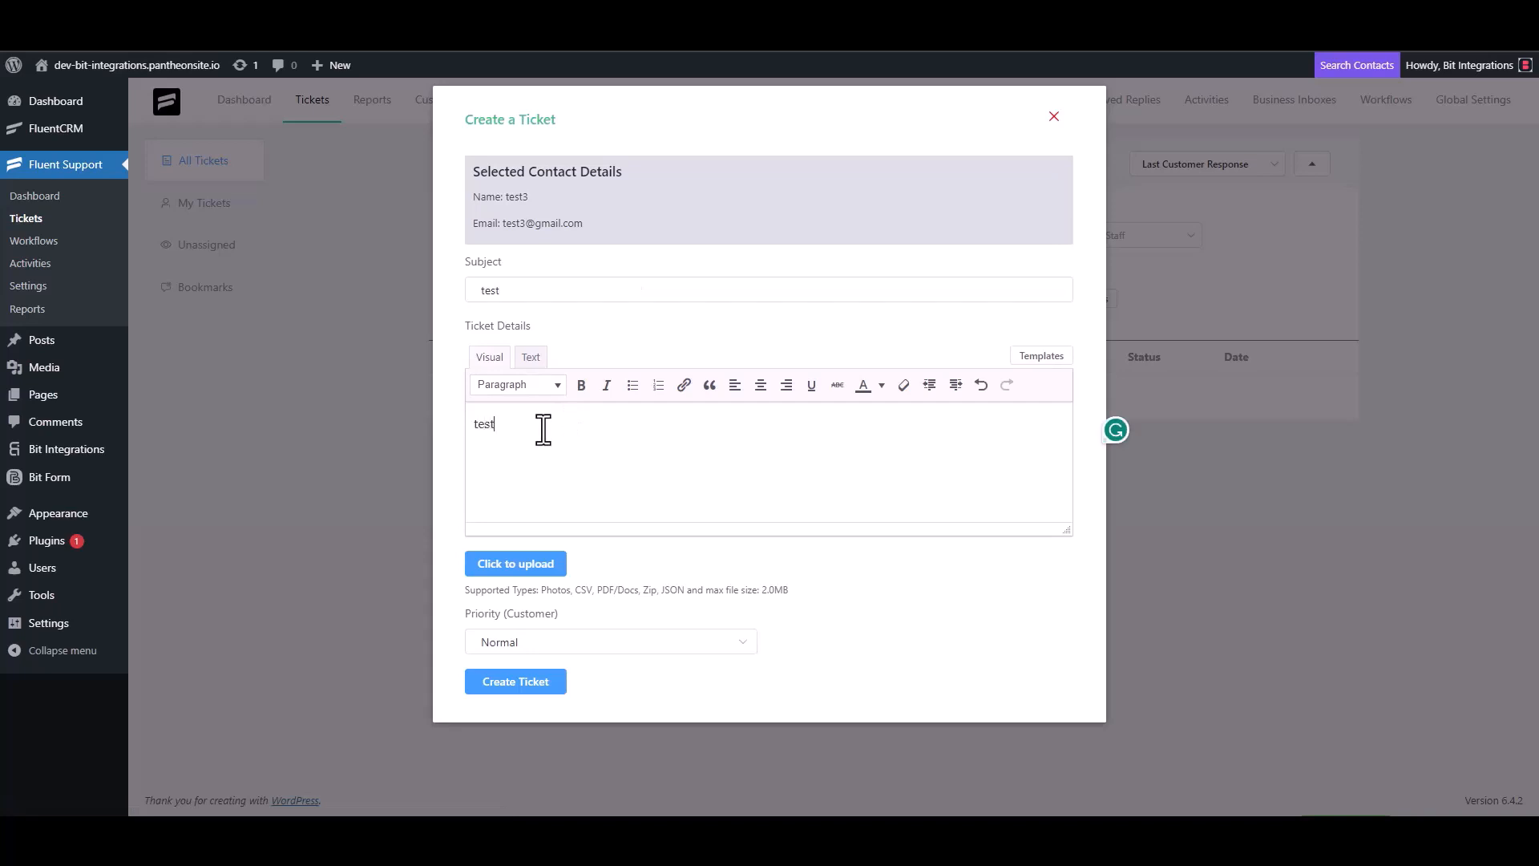
{"action": "left_click", "coordinate": [519, 680]}
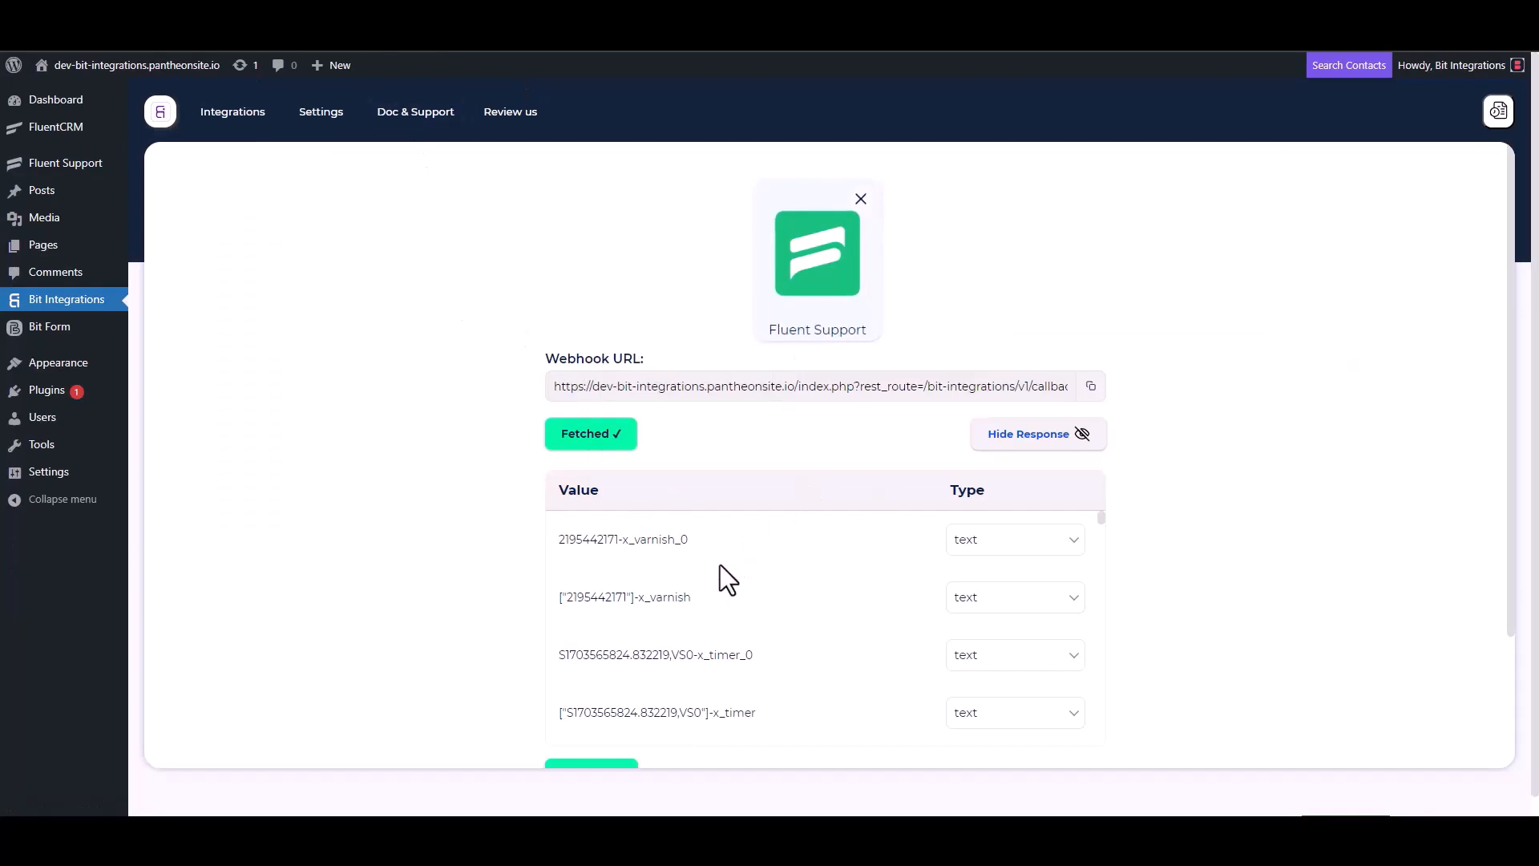
Review the fetched webhook fields and choose GetResponse as the action.
{"action": "scroll", "coordinate": [715, 565], "scroll_direction": "down", "scroll_amount": 5}
{"action": "scroll", "coordinate": [500, 618], "scroll_direction": "down", "scroll_amount": 3}
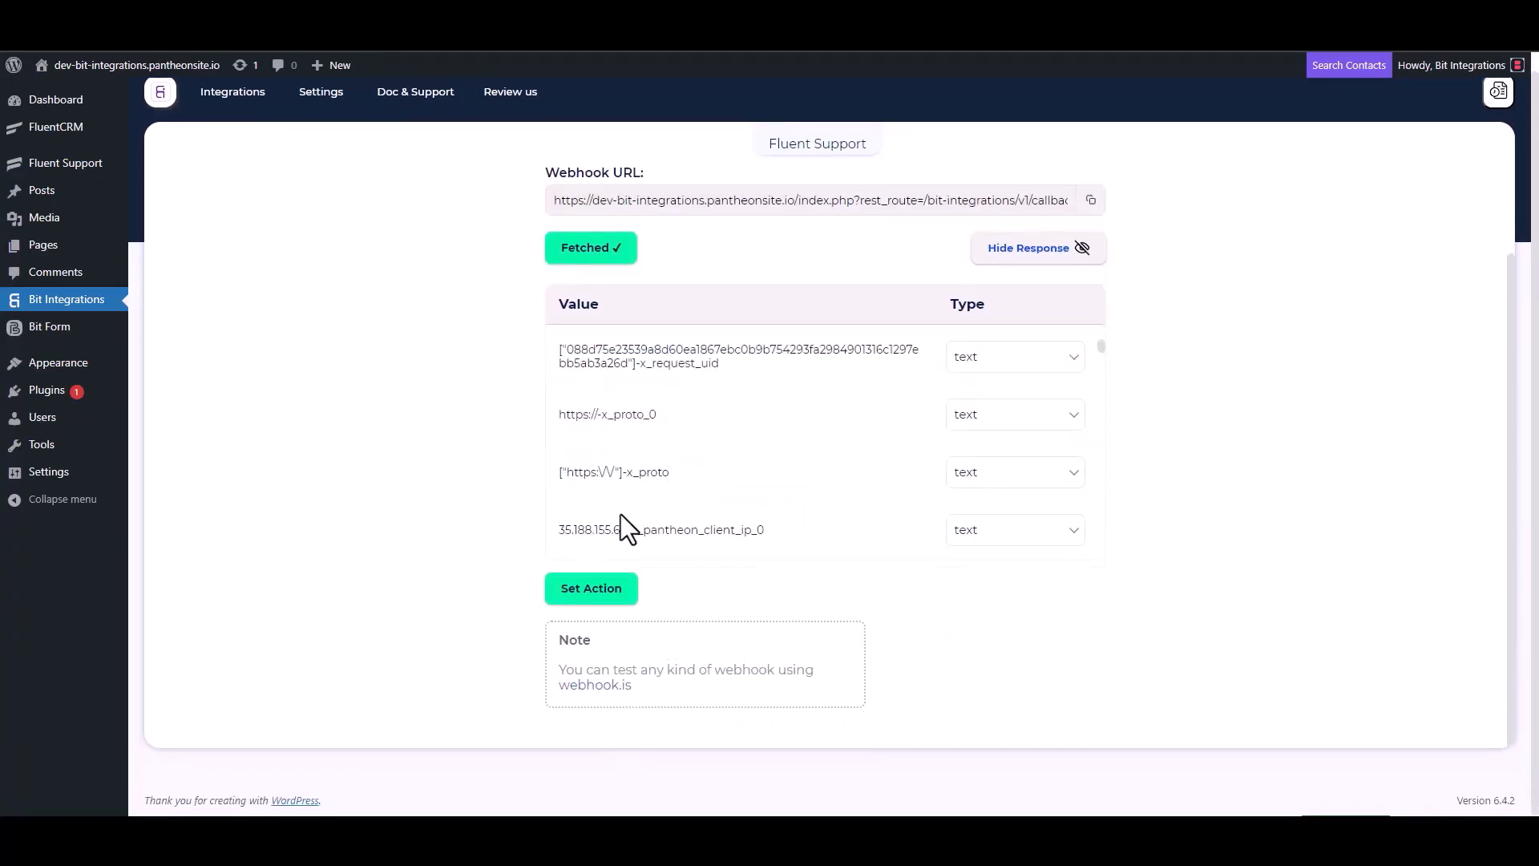
{"action": "scroll", "coordinate": [665, 473], "scroll_direction": "down", "scroll_amount": 5}
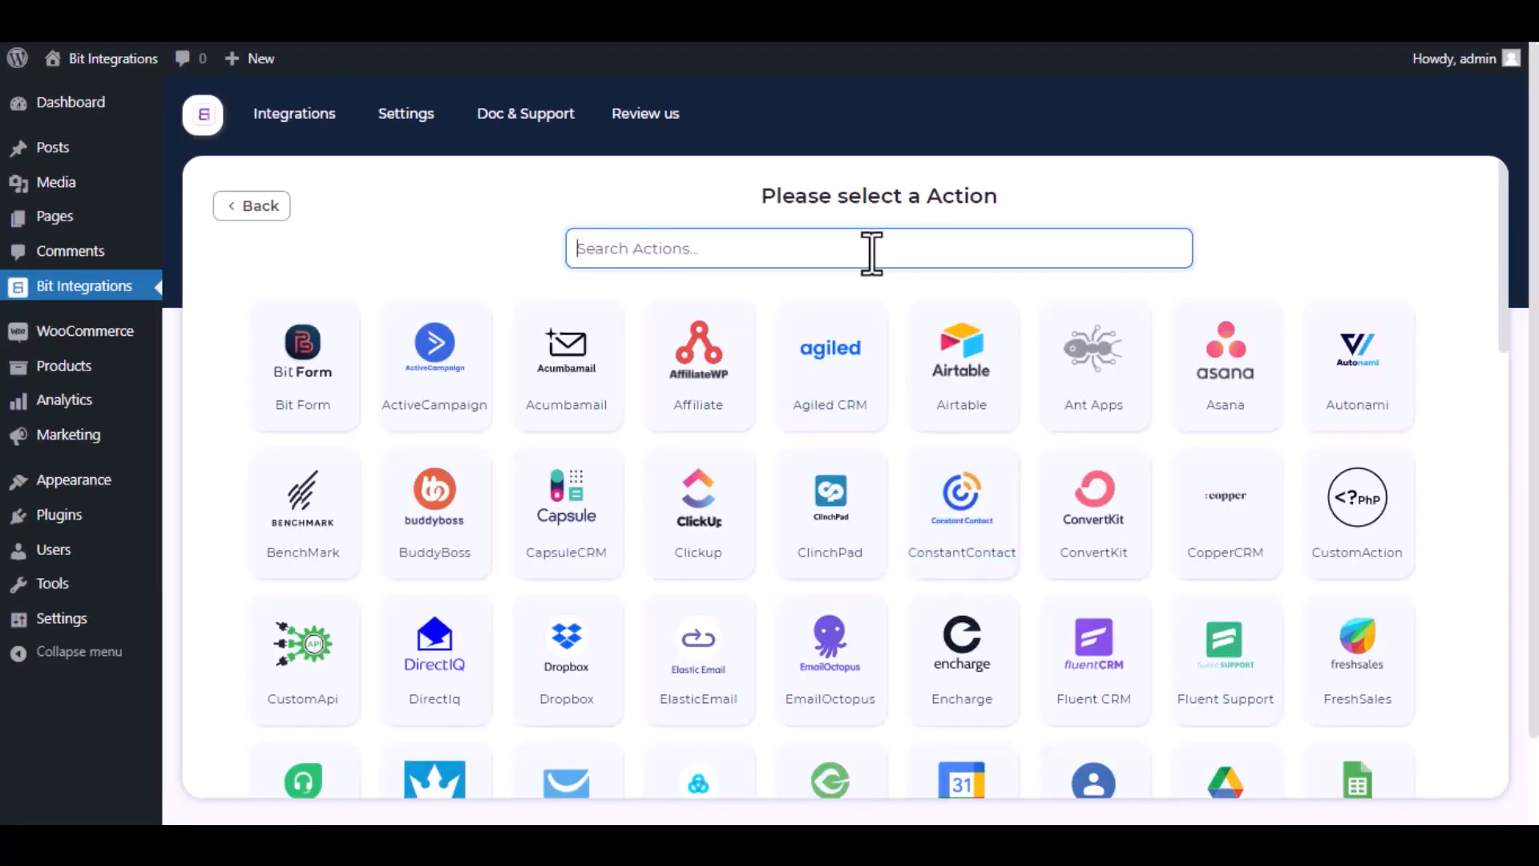
{"action": "type", "text": "getrespo"}
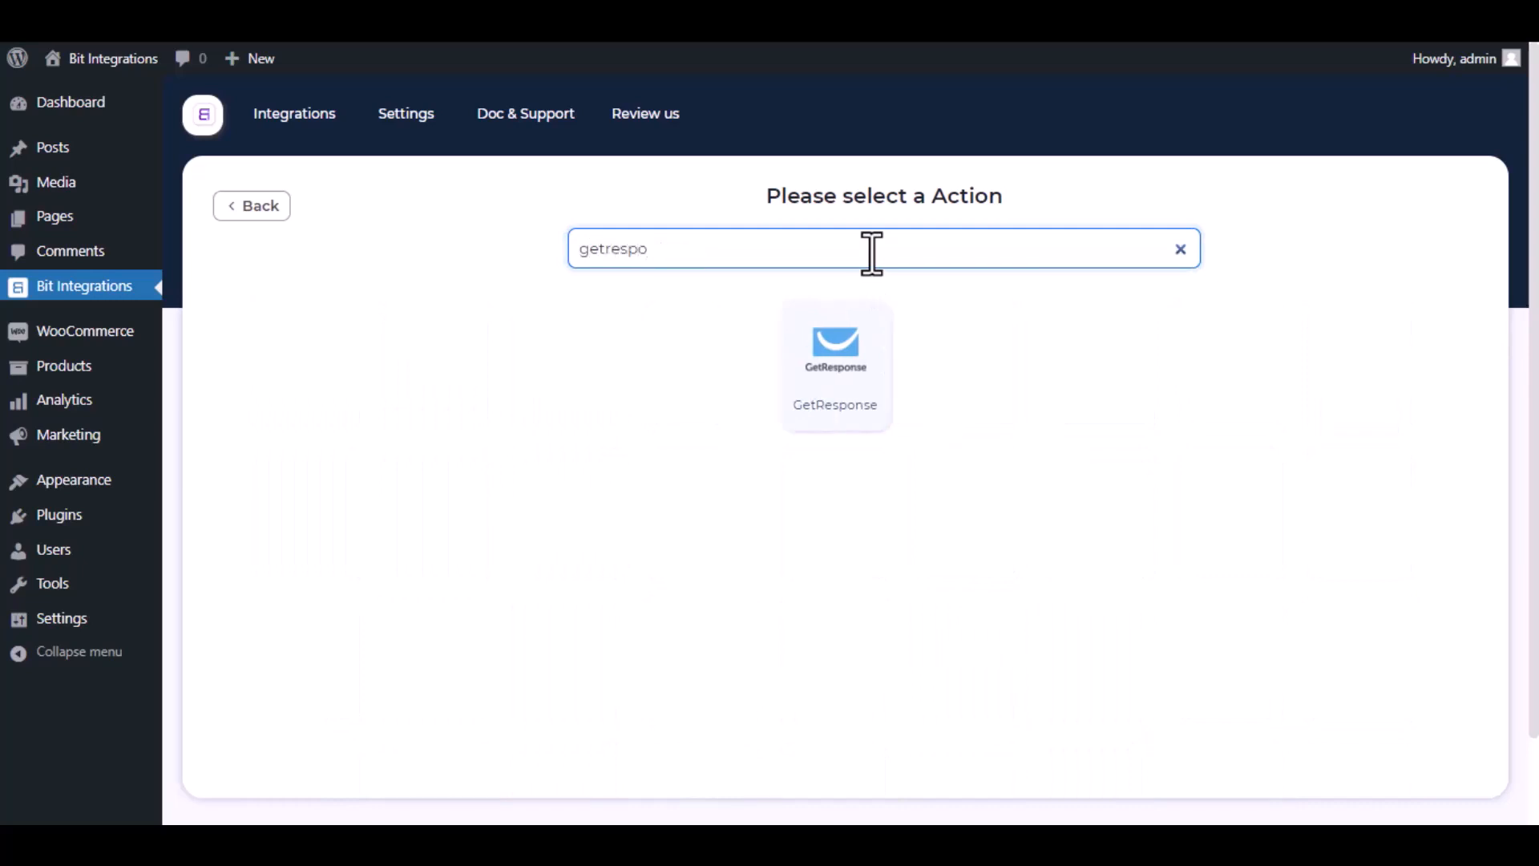
{"action": "left_click", "coordinate": [856, 373]}
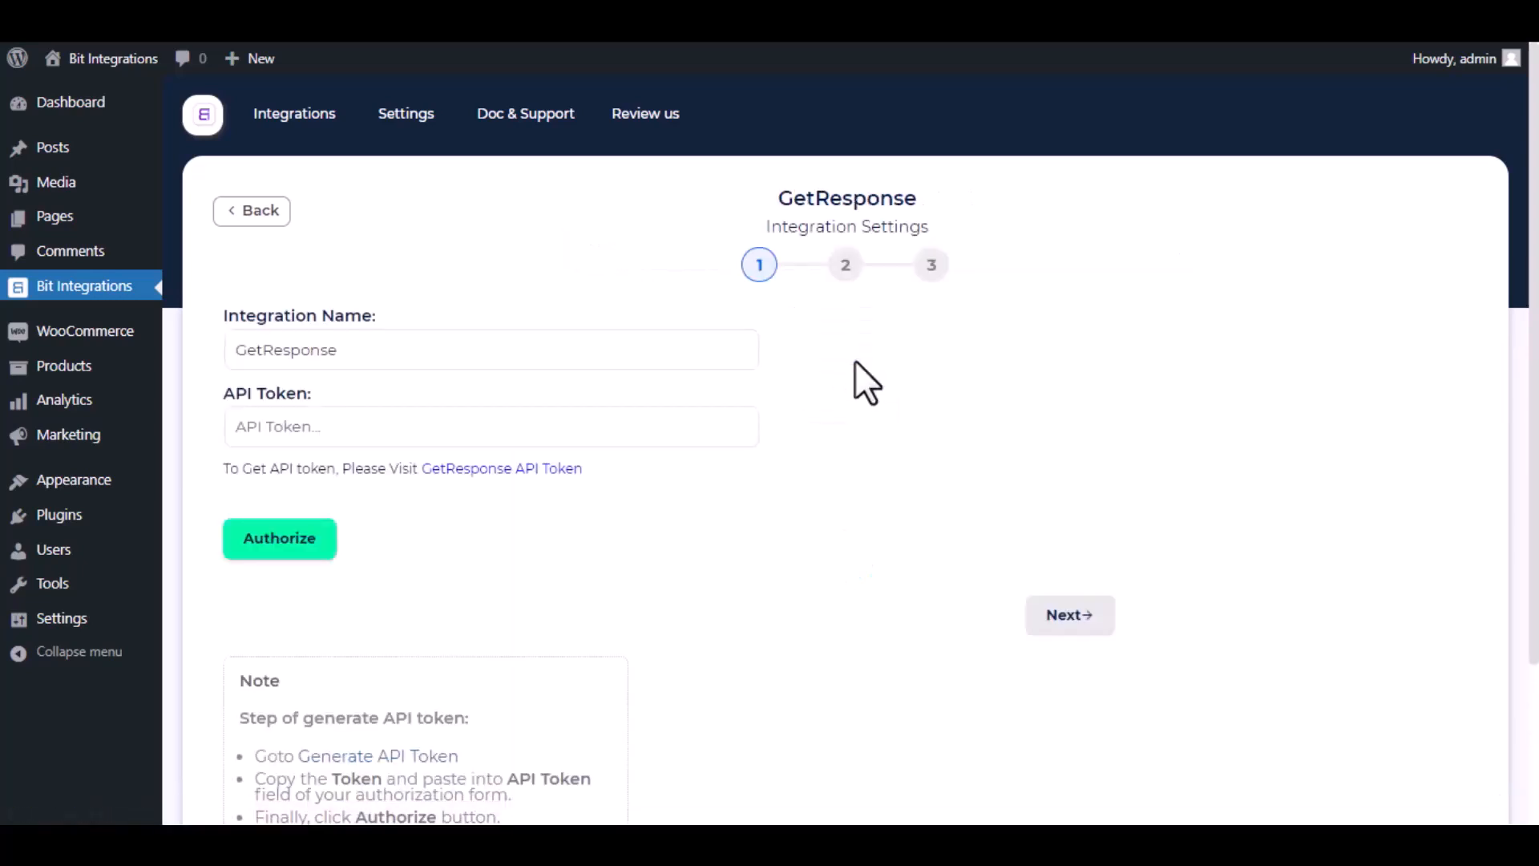
Open GetResponse's API token page from the integration form's link.
{"action": "left_click_drag", "start_coordinate": [566, 364], "coordinate": [186, 351]}
{"action": "left_click", "coordinate": [366, 353]}
{"action": "left_click_drag", "start_coordinate": [208, 460], "coordinate": [424, 477]}
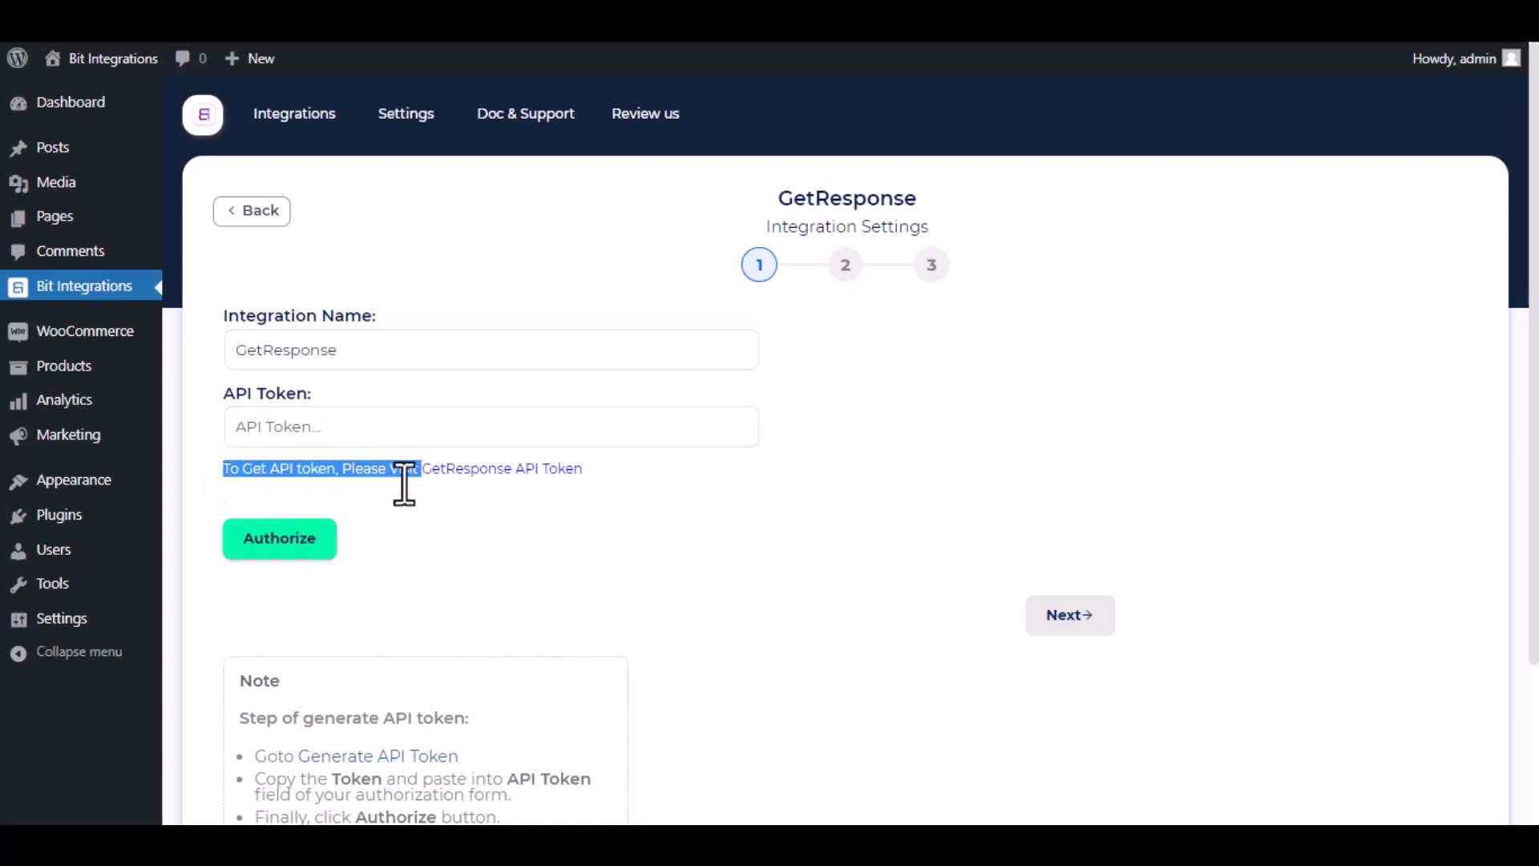
{"action": "left_click", "coordinate": [457, 469]}
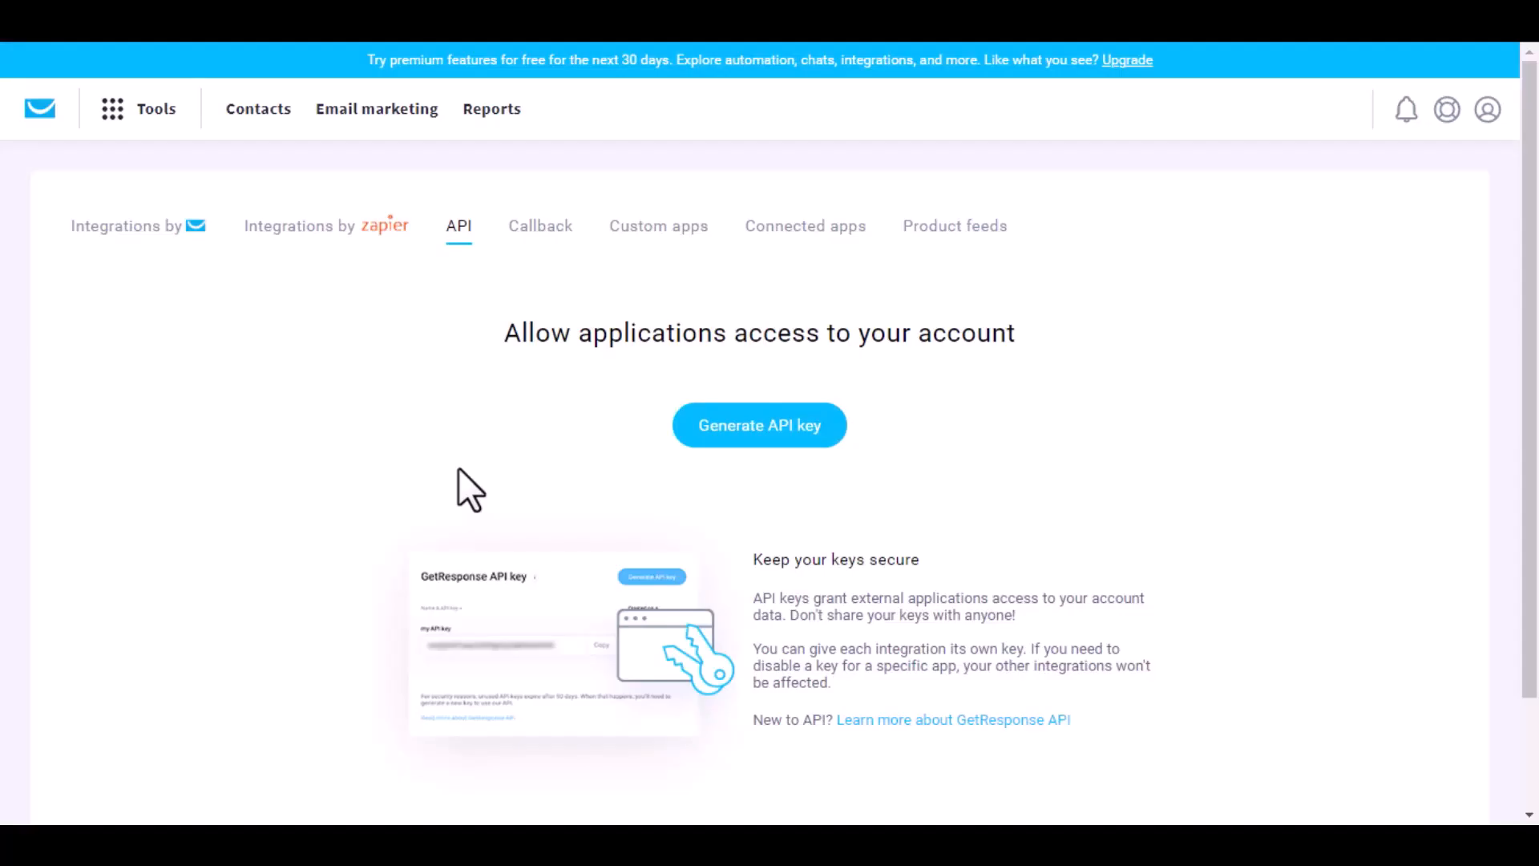
Generate a GetResponse API key named 'Bit Integrations' and copy it.
{"action": "left_click", "coordinate": [769, 429]}
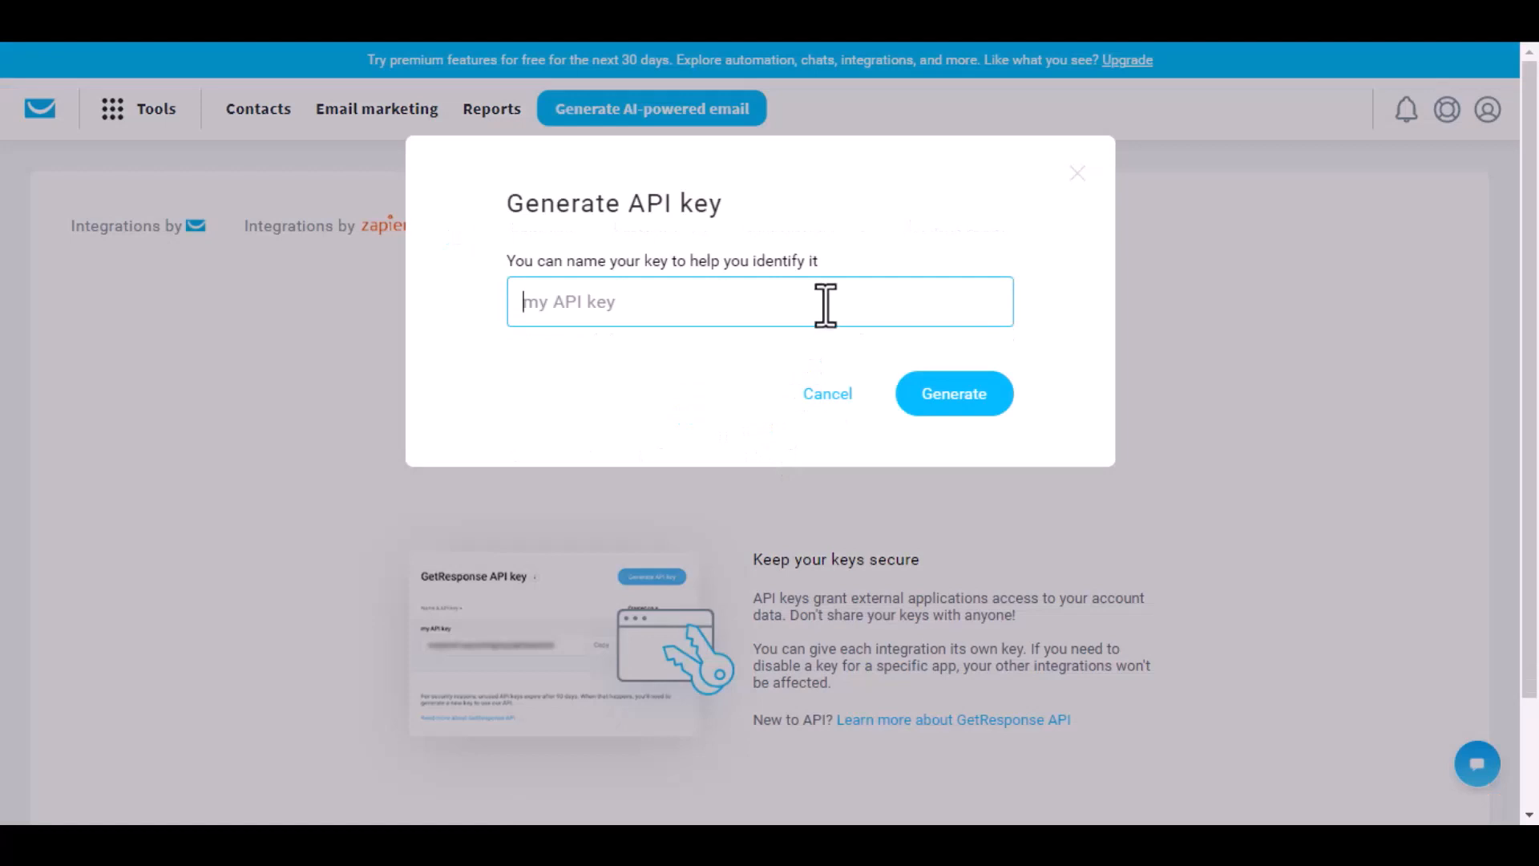
{"action": "type", "text": "Bit Integrations"}
{"action": "left_click", "coordinate": [995, 407]}
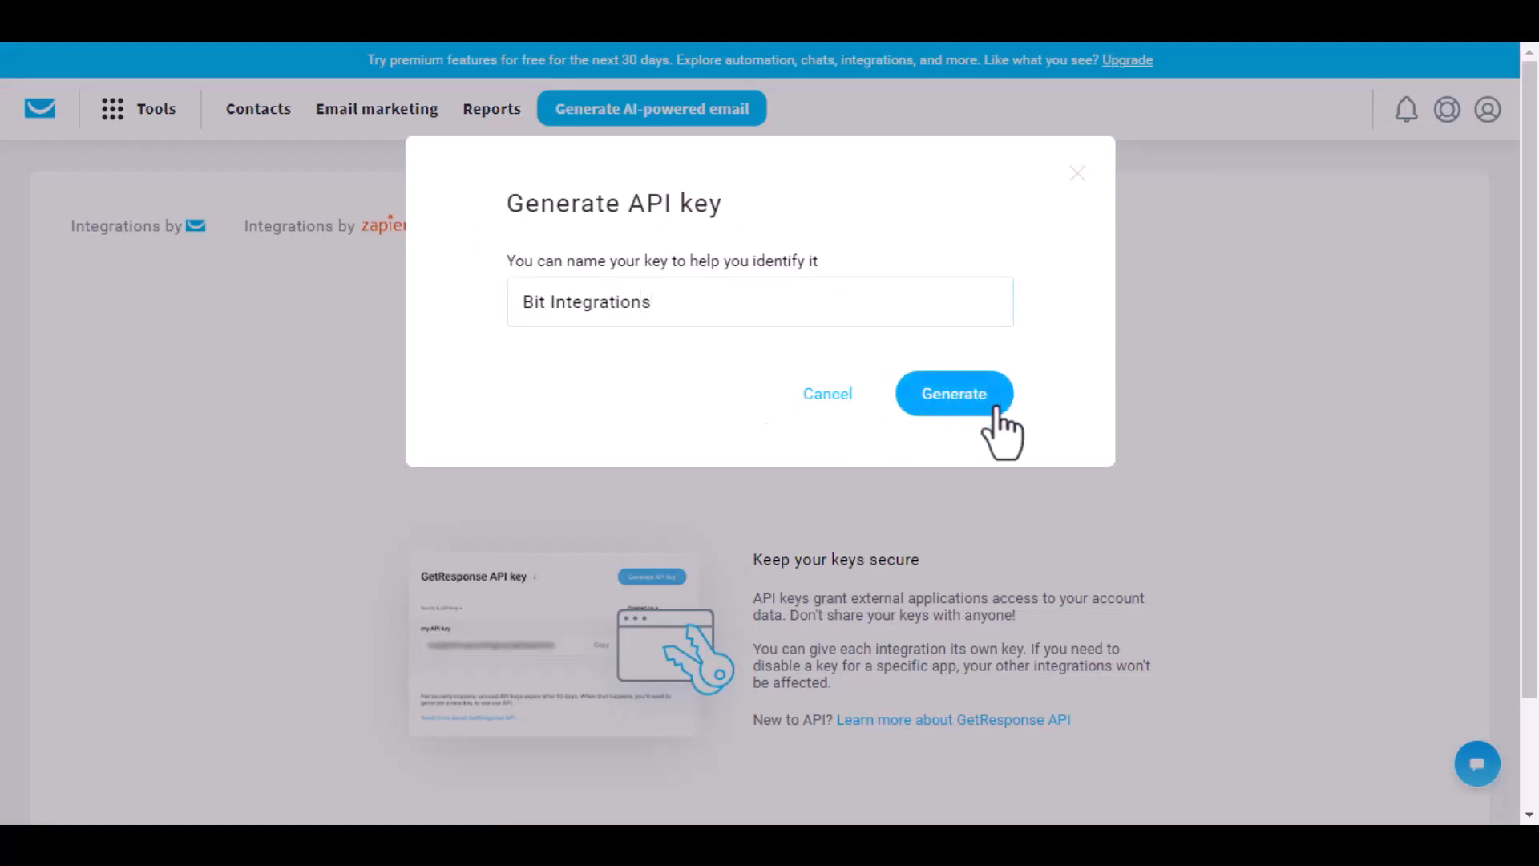
{"action": "left_click", "coordinate": [974, 403]}
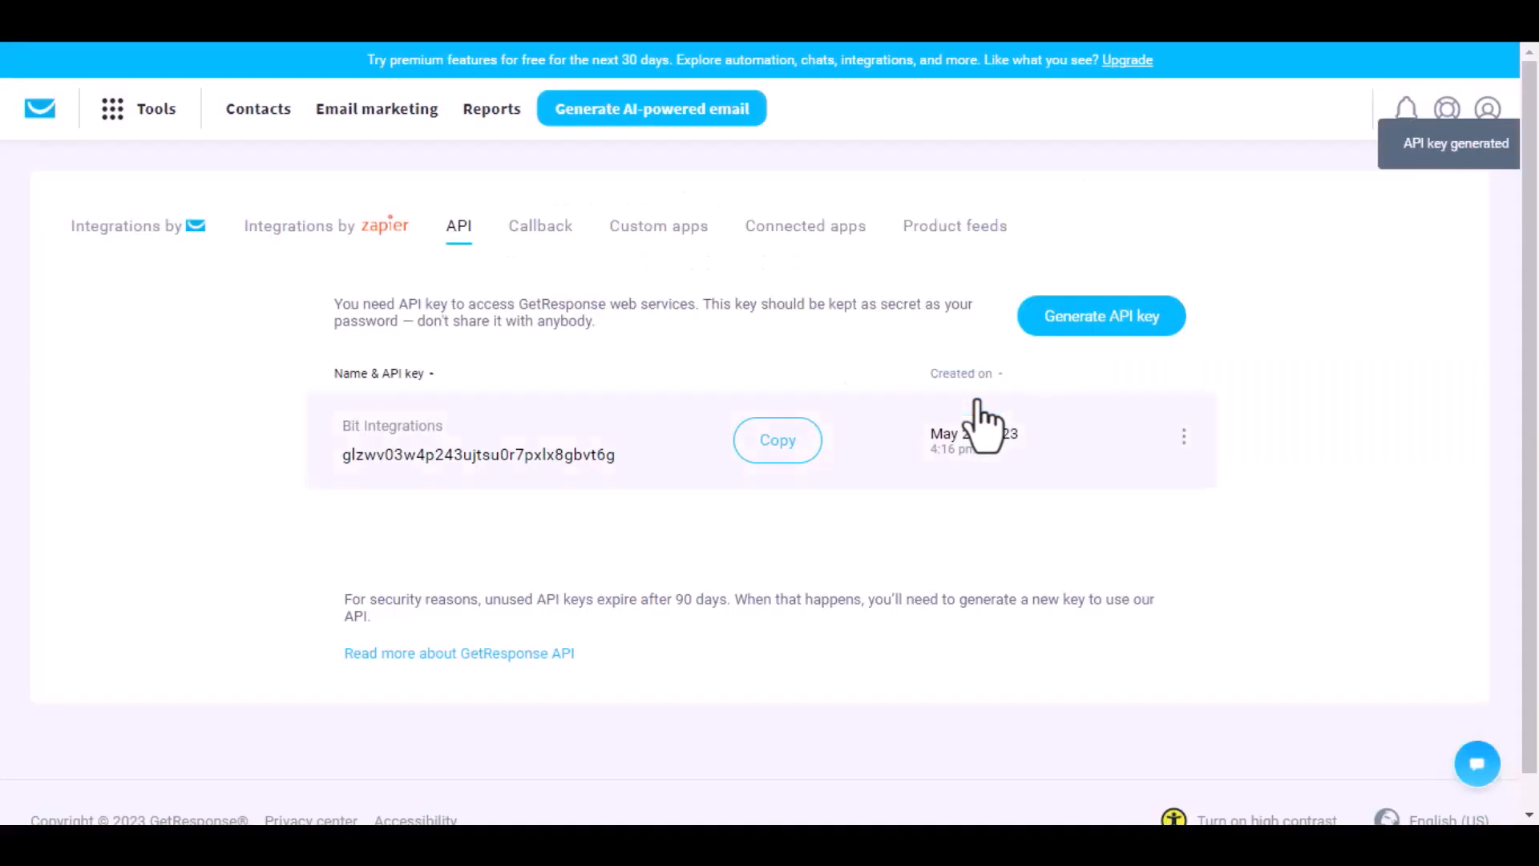
{"action": "left_click", "coordinate": [775, 446]}
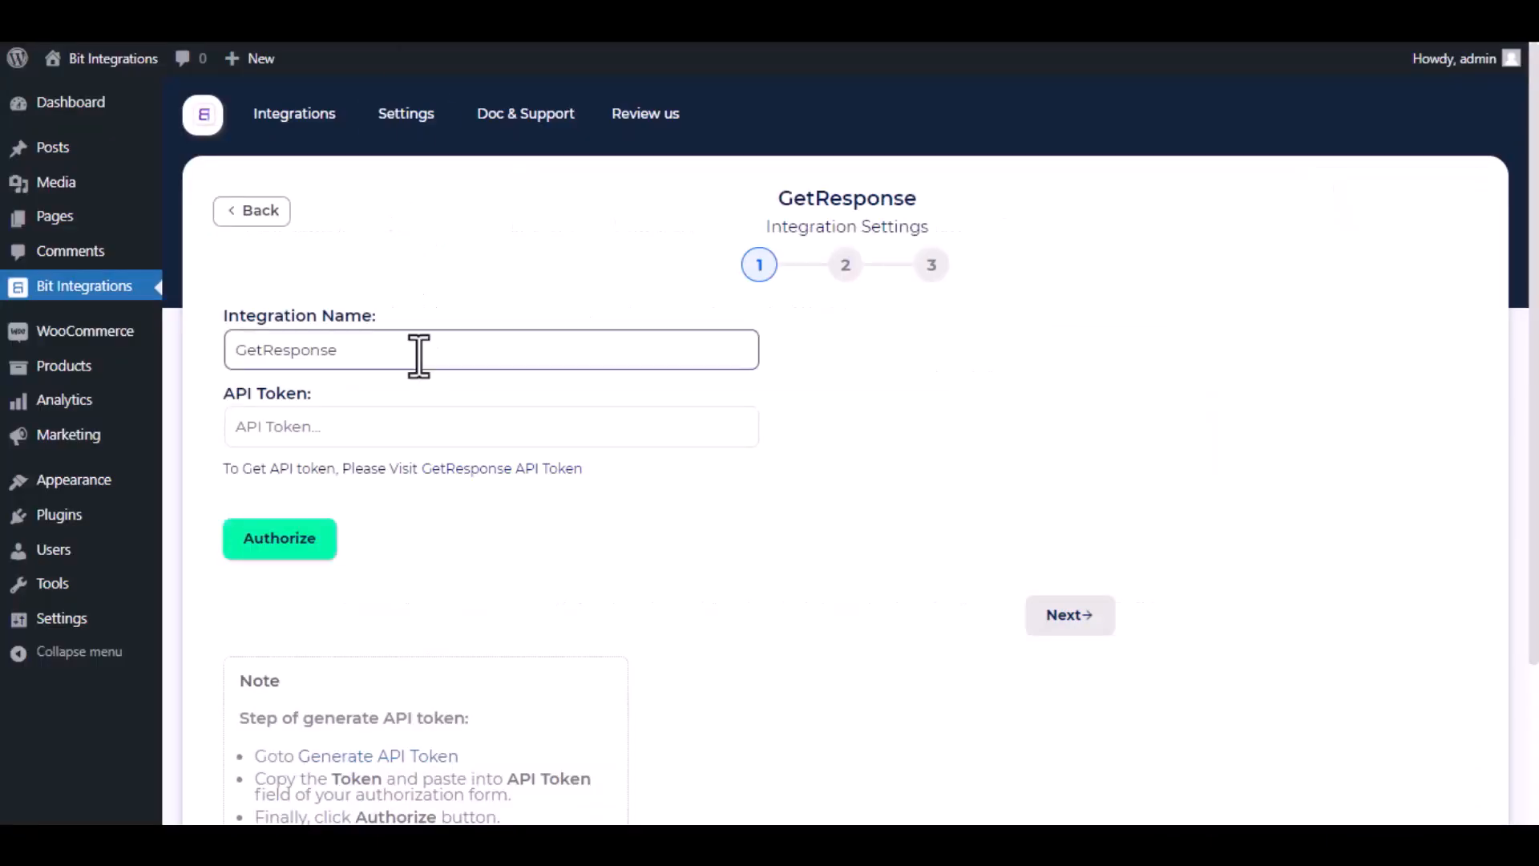
Paste the key as the API Token, authorize GetResponse, and move to step 2.
{"action": "left_click", "coordinate": [416, 425]}
{"action": "key", "text": "ctrl+v"}
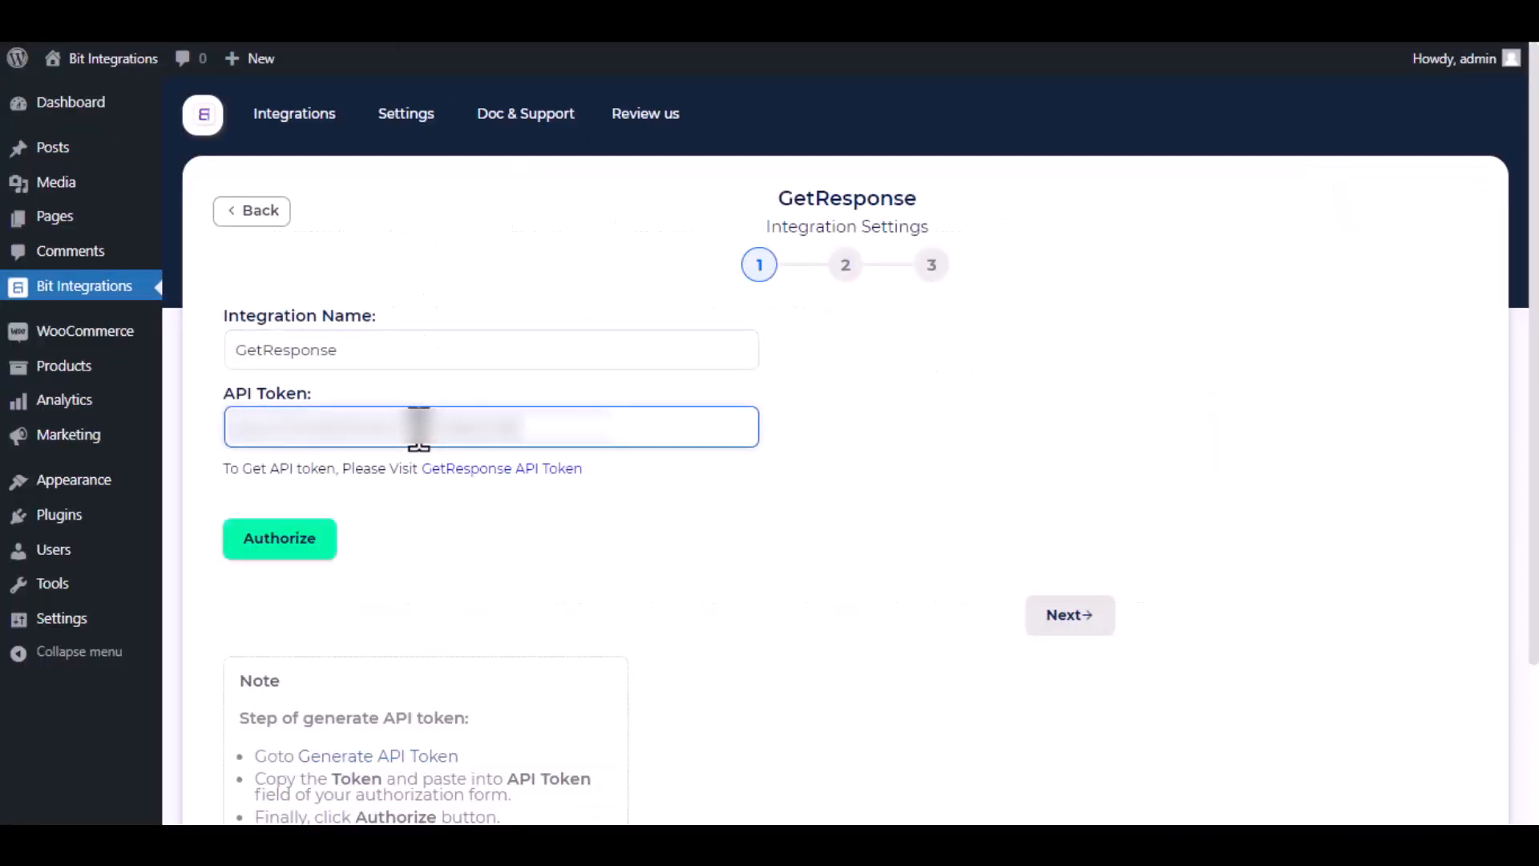
{"action": "left_click", "coordinate": [425, 507]}
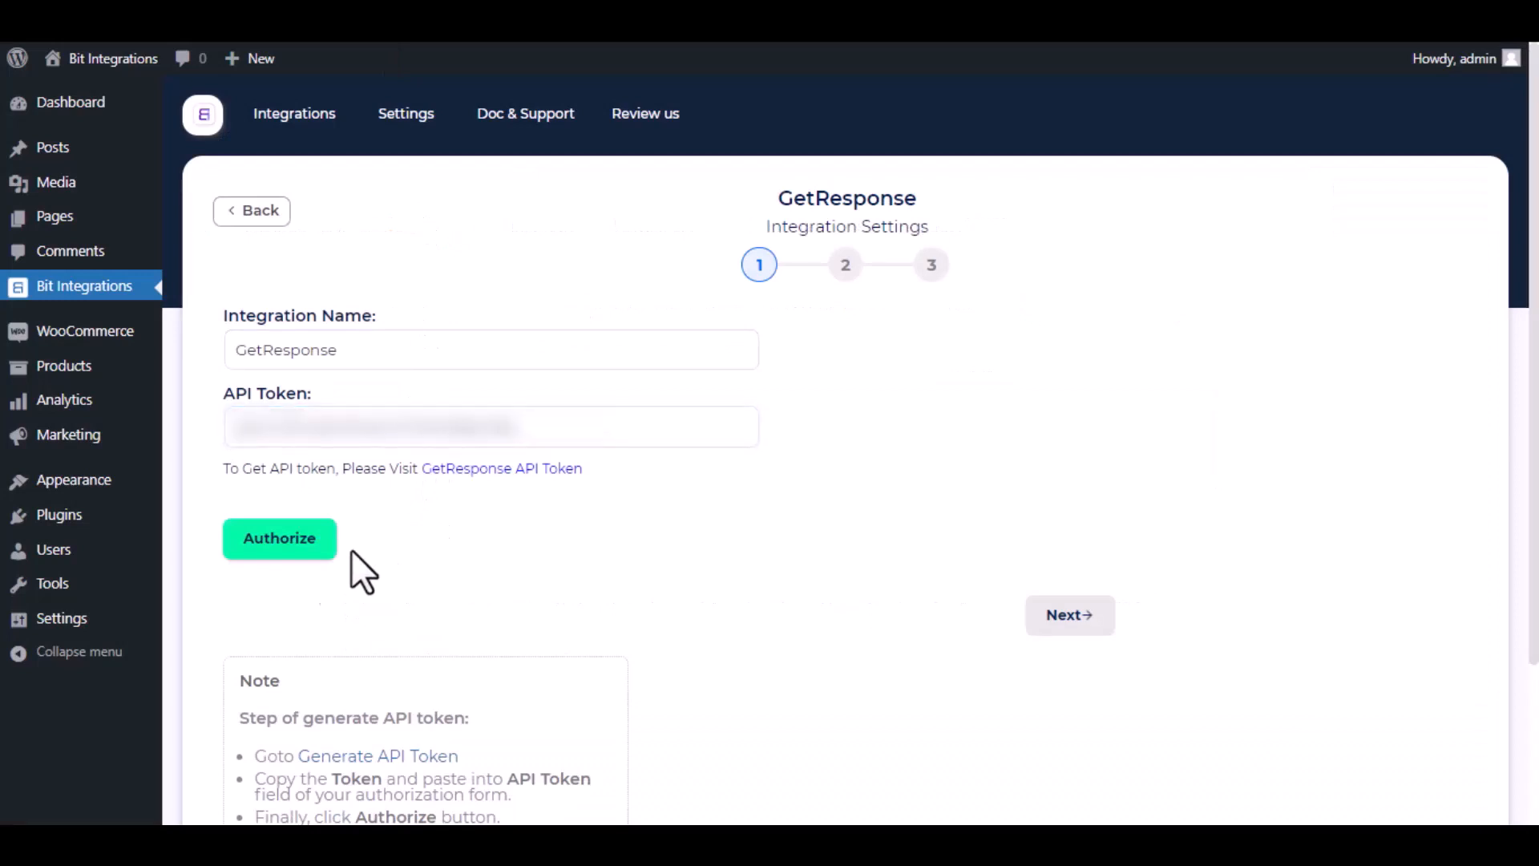
{"action": "left_click", "coordinate": [303, 553]}
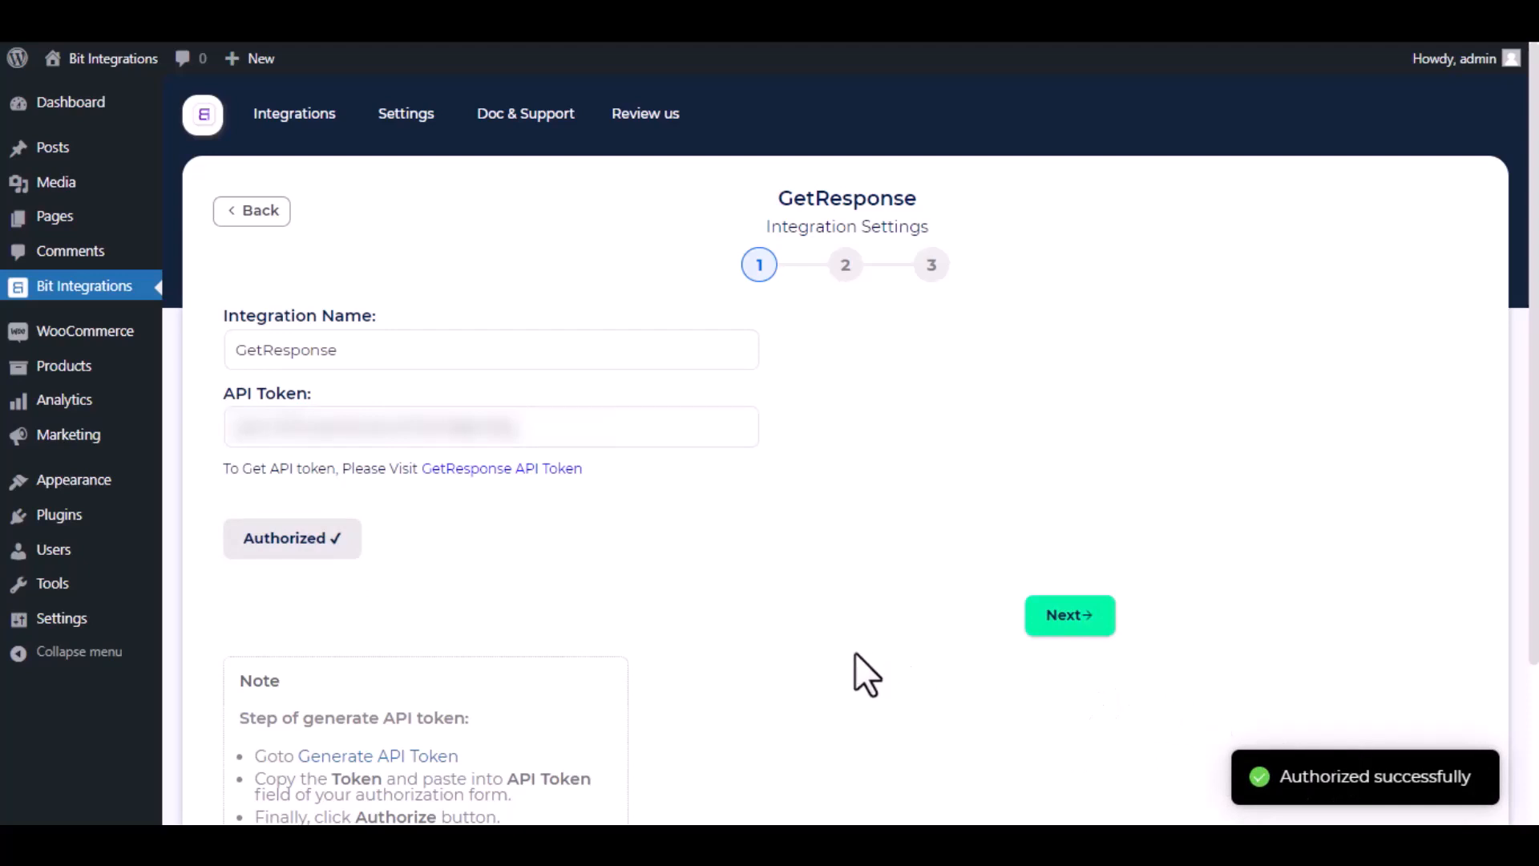
{"action": "left_click", "coordinate": [1088, 627]}
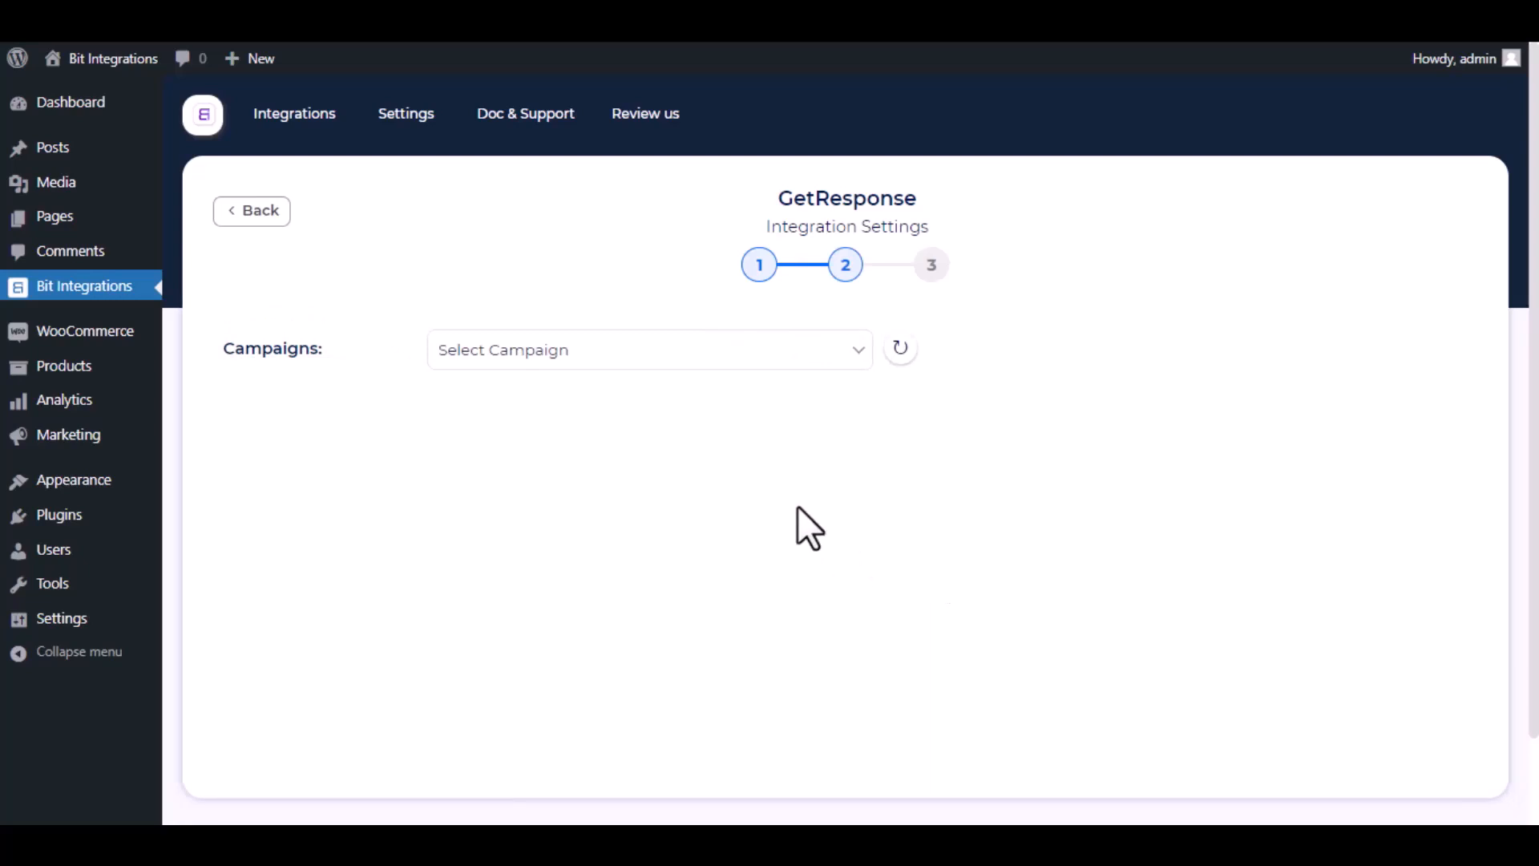
Target the Bit Integrations campaign, mapping Email to Email and Display Name to Name.
{"action": "left_click", "coordinate": [680, 361]}
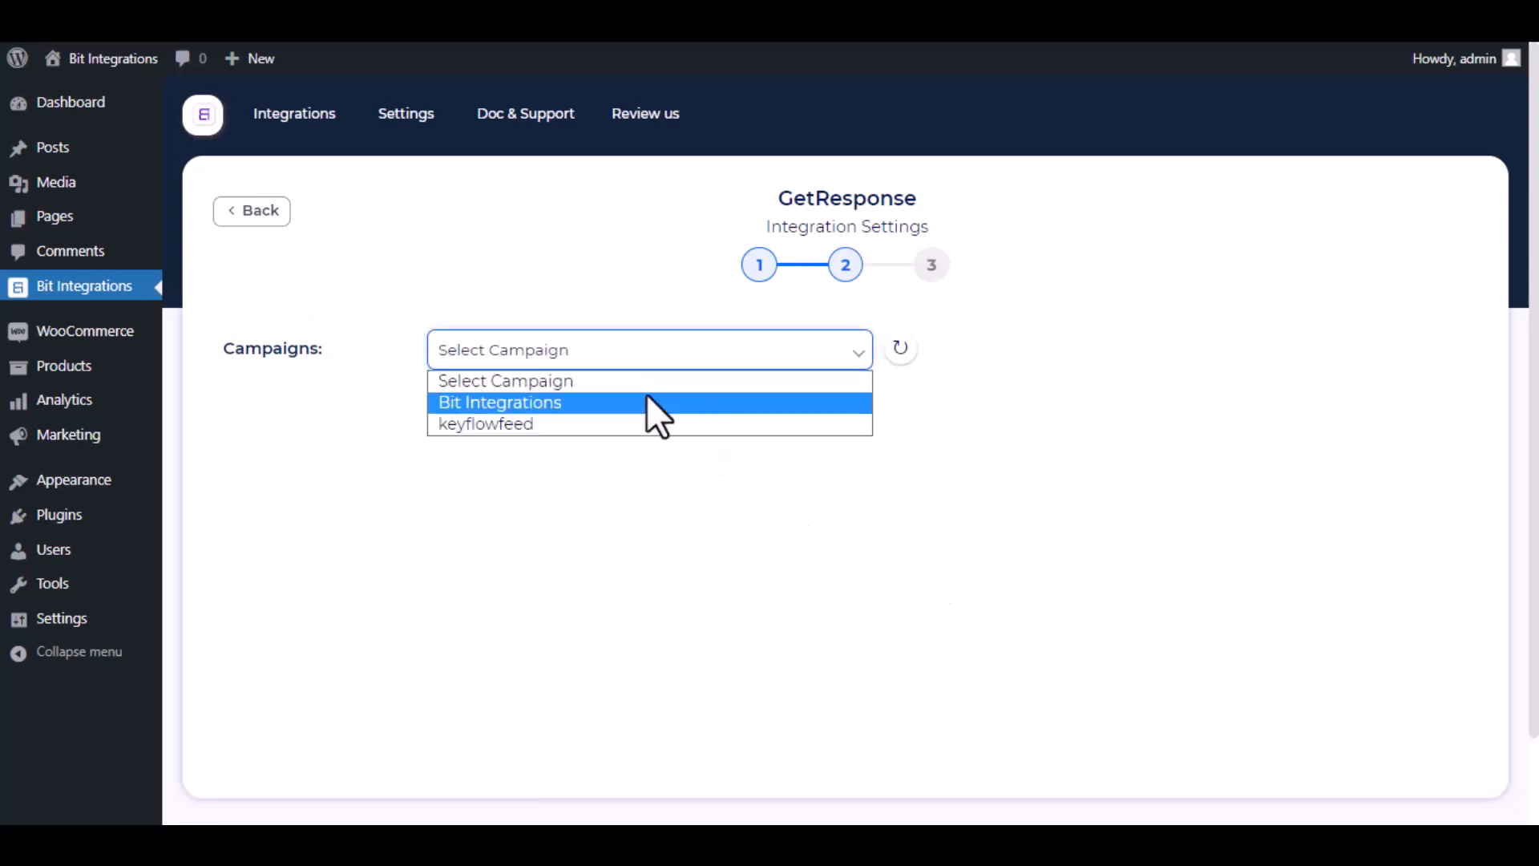
{"action": "left_click", "coordinate": [646, 396]}
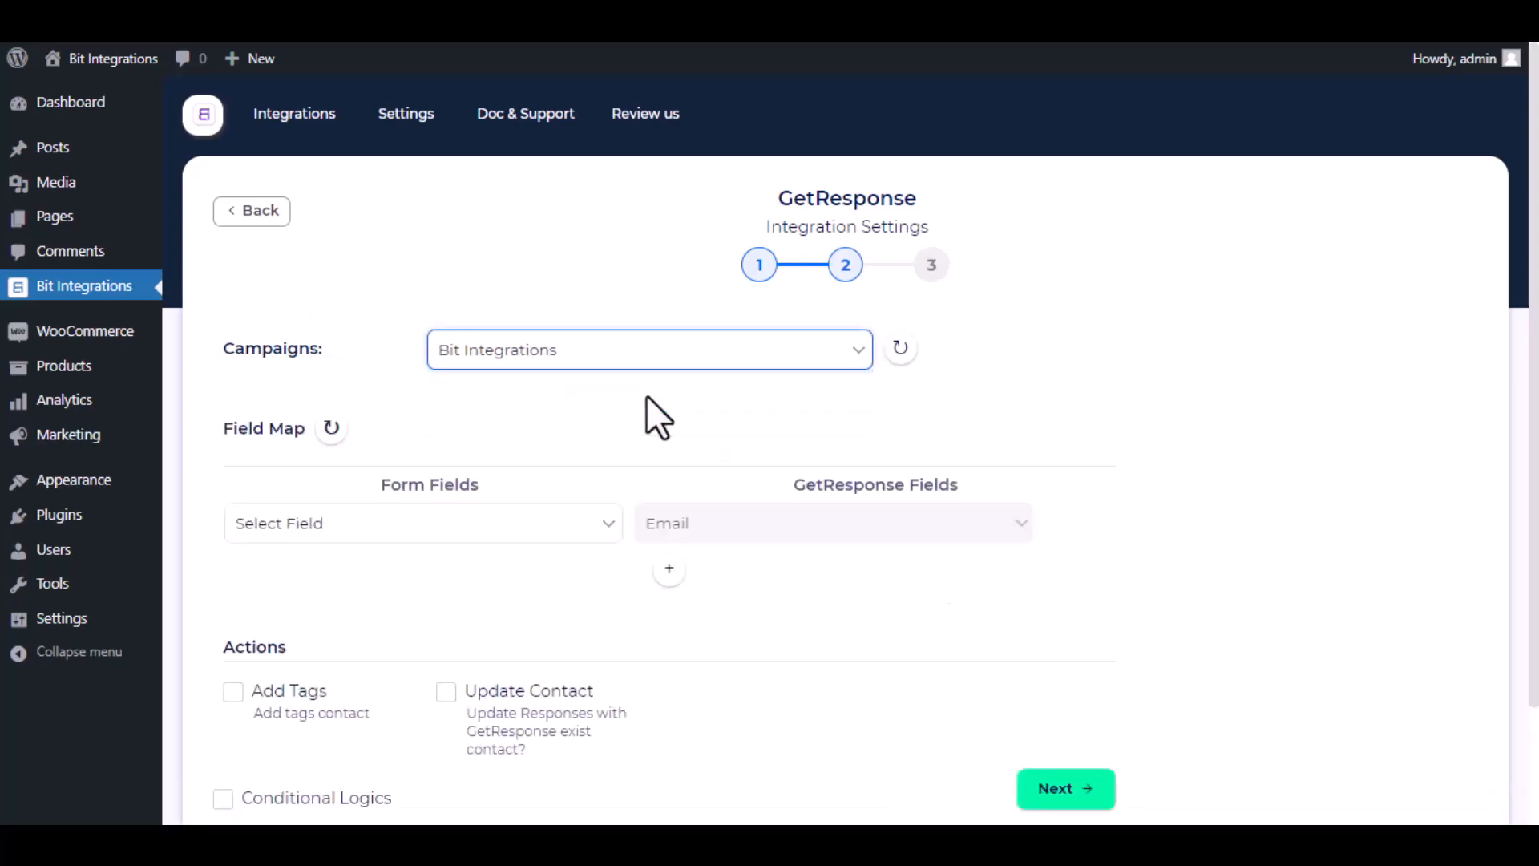
{"action": "left_click", "coordinate": [578, 525]}
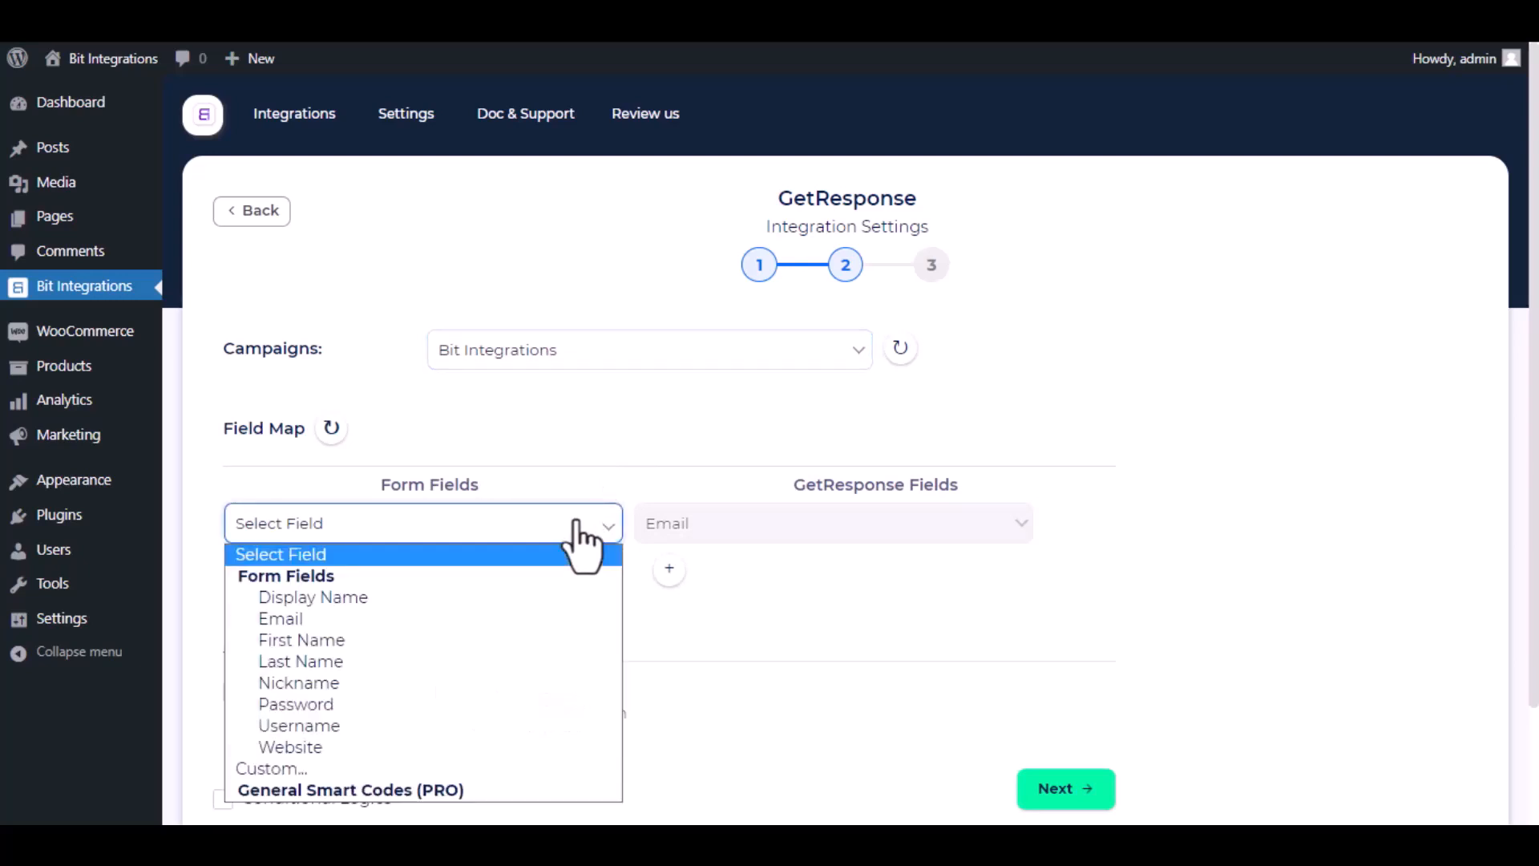
{"action": "left_click", "coordinate": [454, 618]}
{"action": "left_click", "coordinate": [669, 568]}
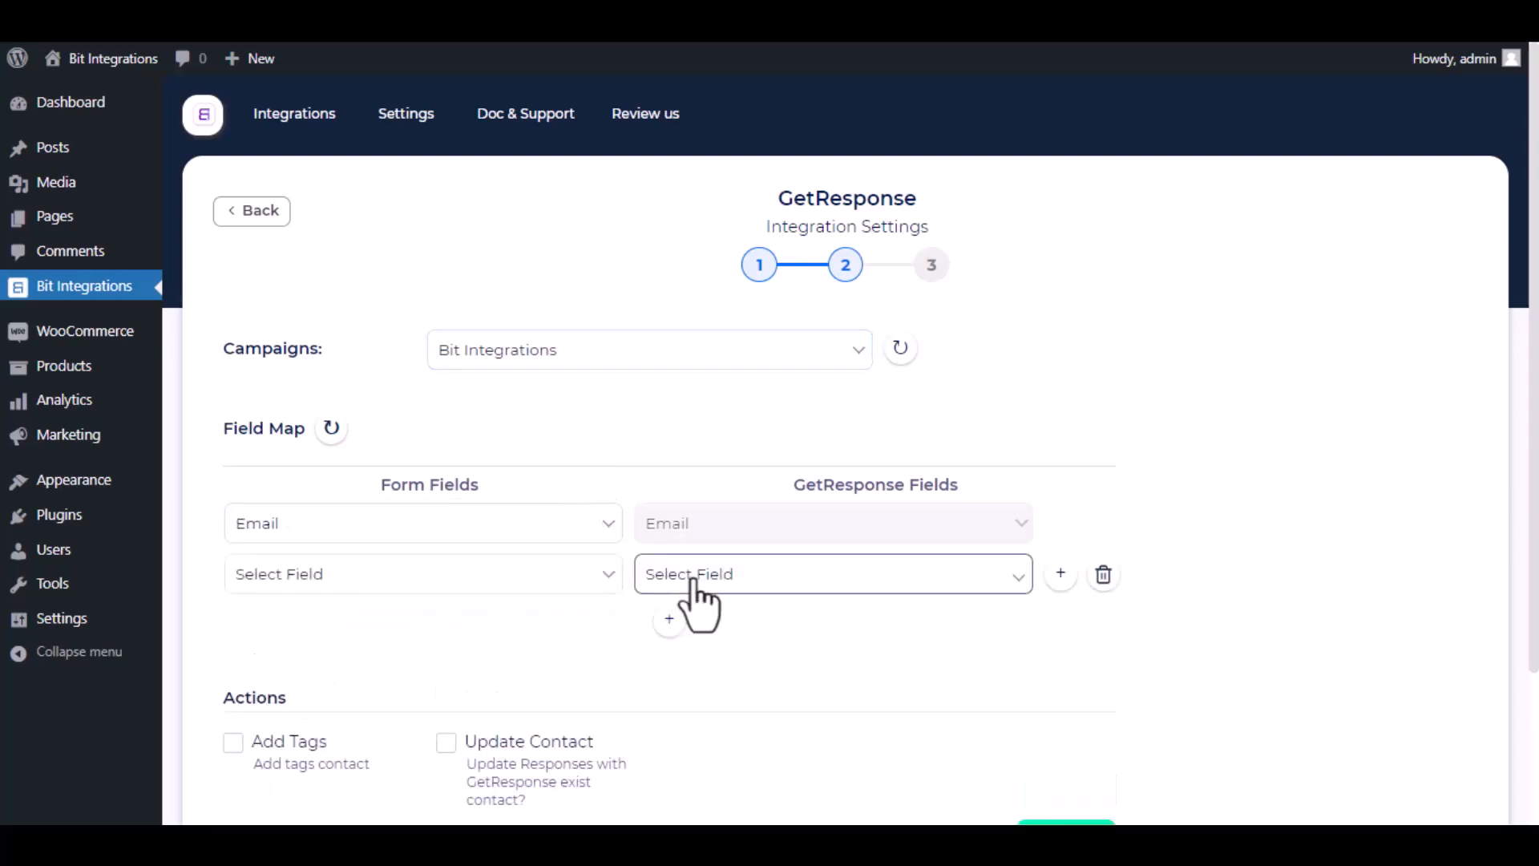
{"action": "left_click", "coordinate": [694, 583]}
{"action": "left_click", "coordinate": [713, 176]}
{"action": "left_click", "coordinate": [509, 584]}
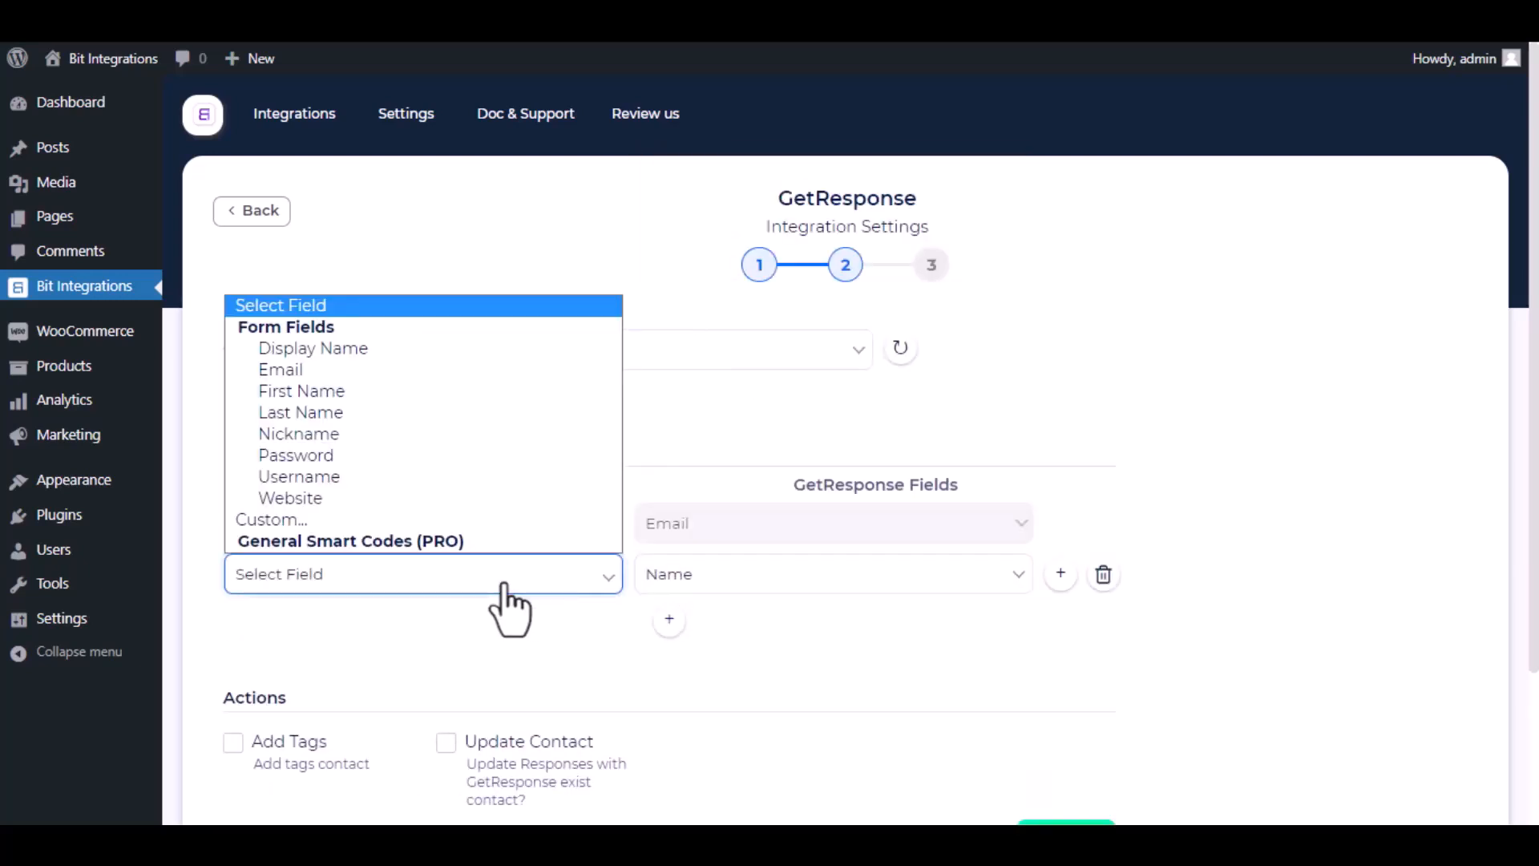
{"action": "left_click", "coordinate": [393, 353]}
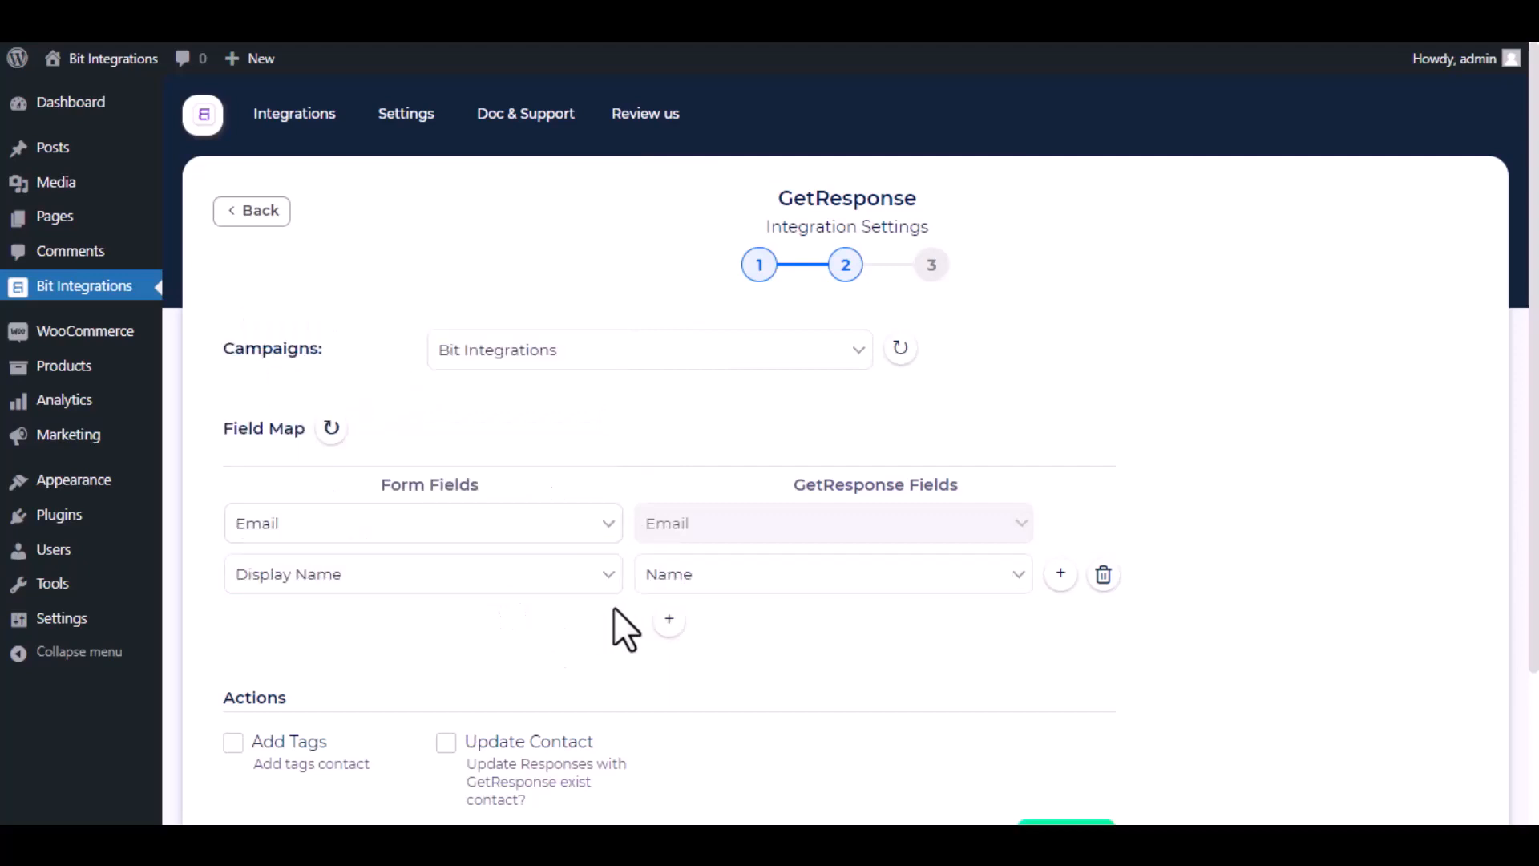
Leave conditional logic off and finish and save the GetResponse integration.
{"action": "scroll", "coordinate": [613, 608], "scroll_direction": "down", "scroll_amount": 3}
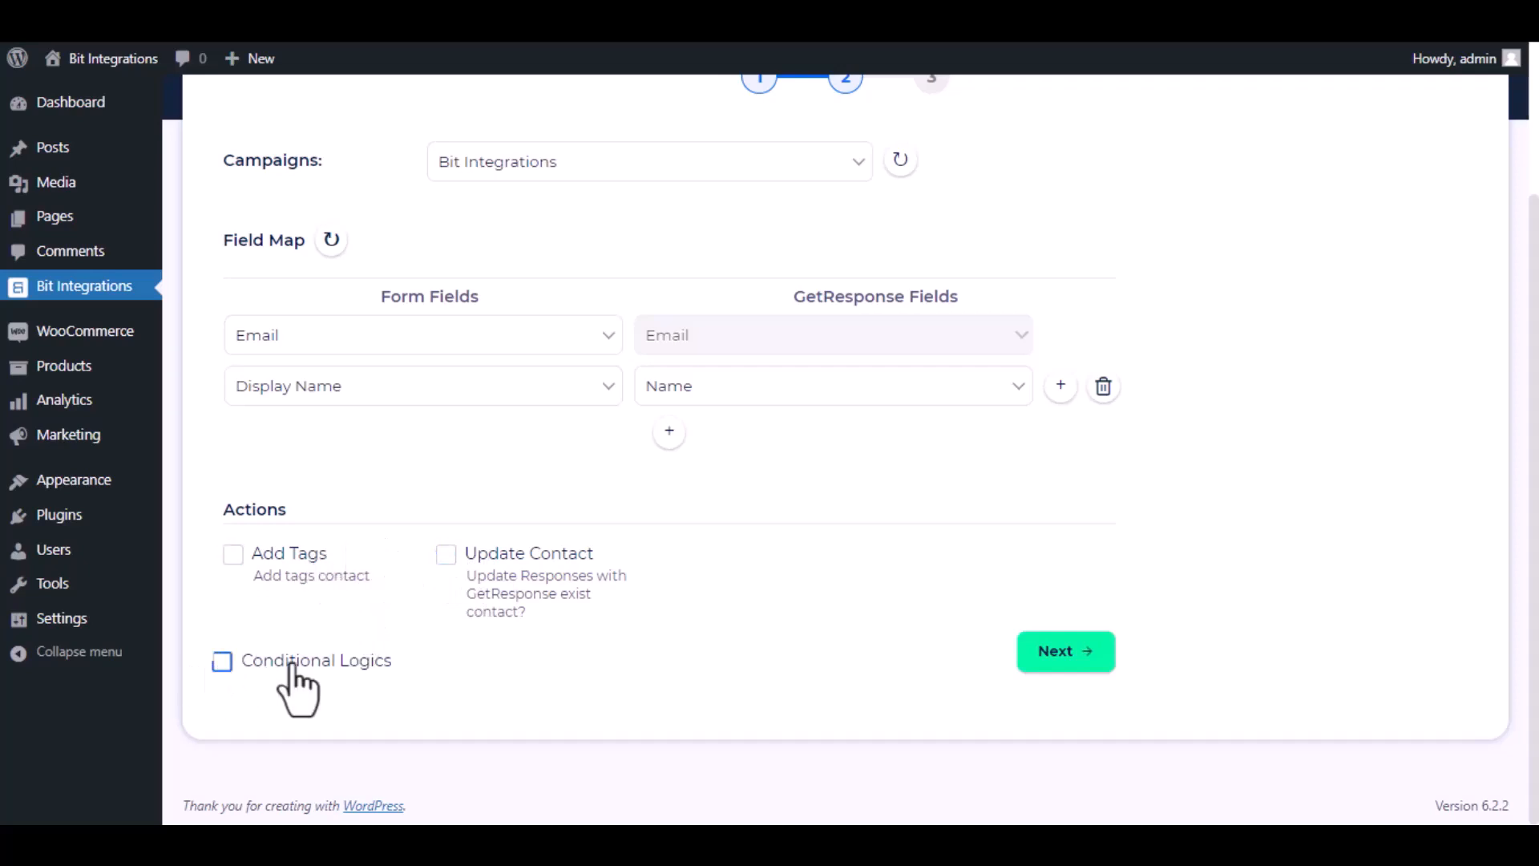
{"action": "left_click", "coordinate": [245, 670]}
{"action": "scroll", "coordinate": [392, 709], "scroll_direction": "down", "scroll_amount": 3}
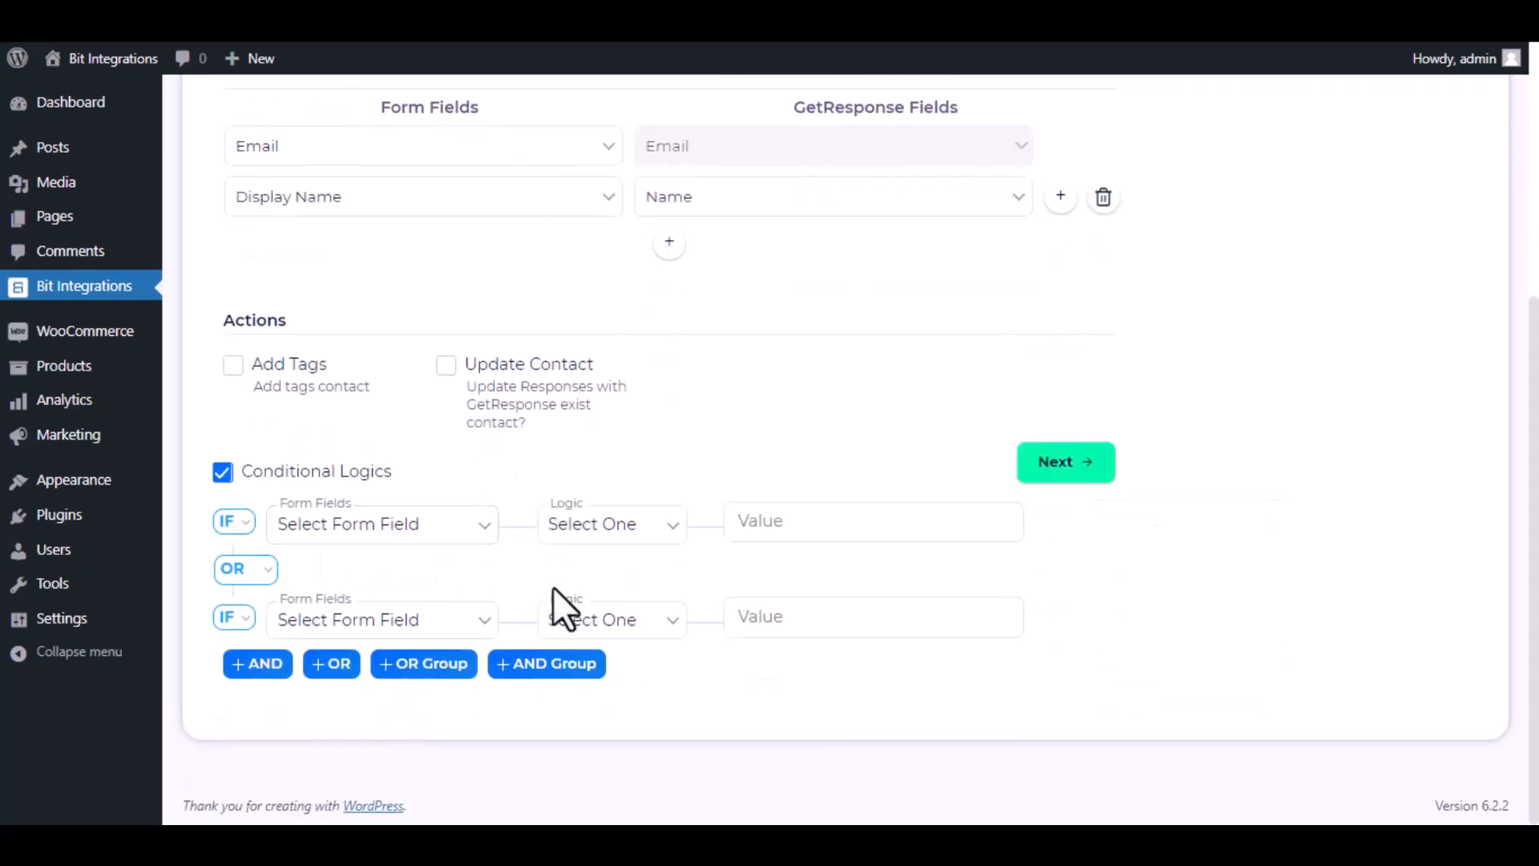
{"action": "left_click", "coordinate": [222, 473]}
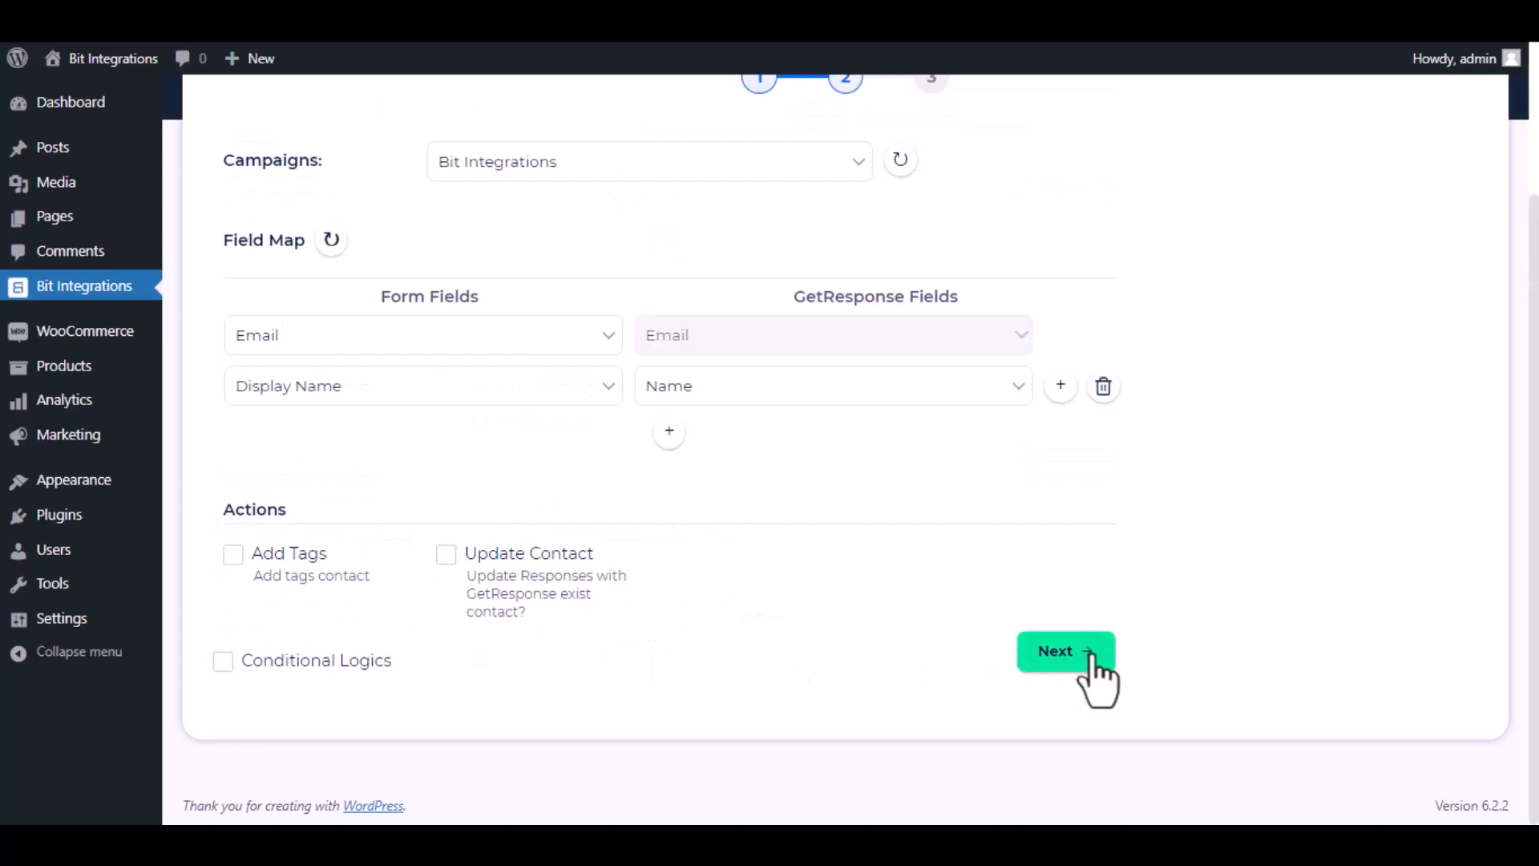
{"action": "left_click", "coordinate": [1062, 653]}
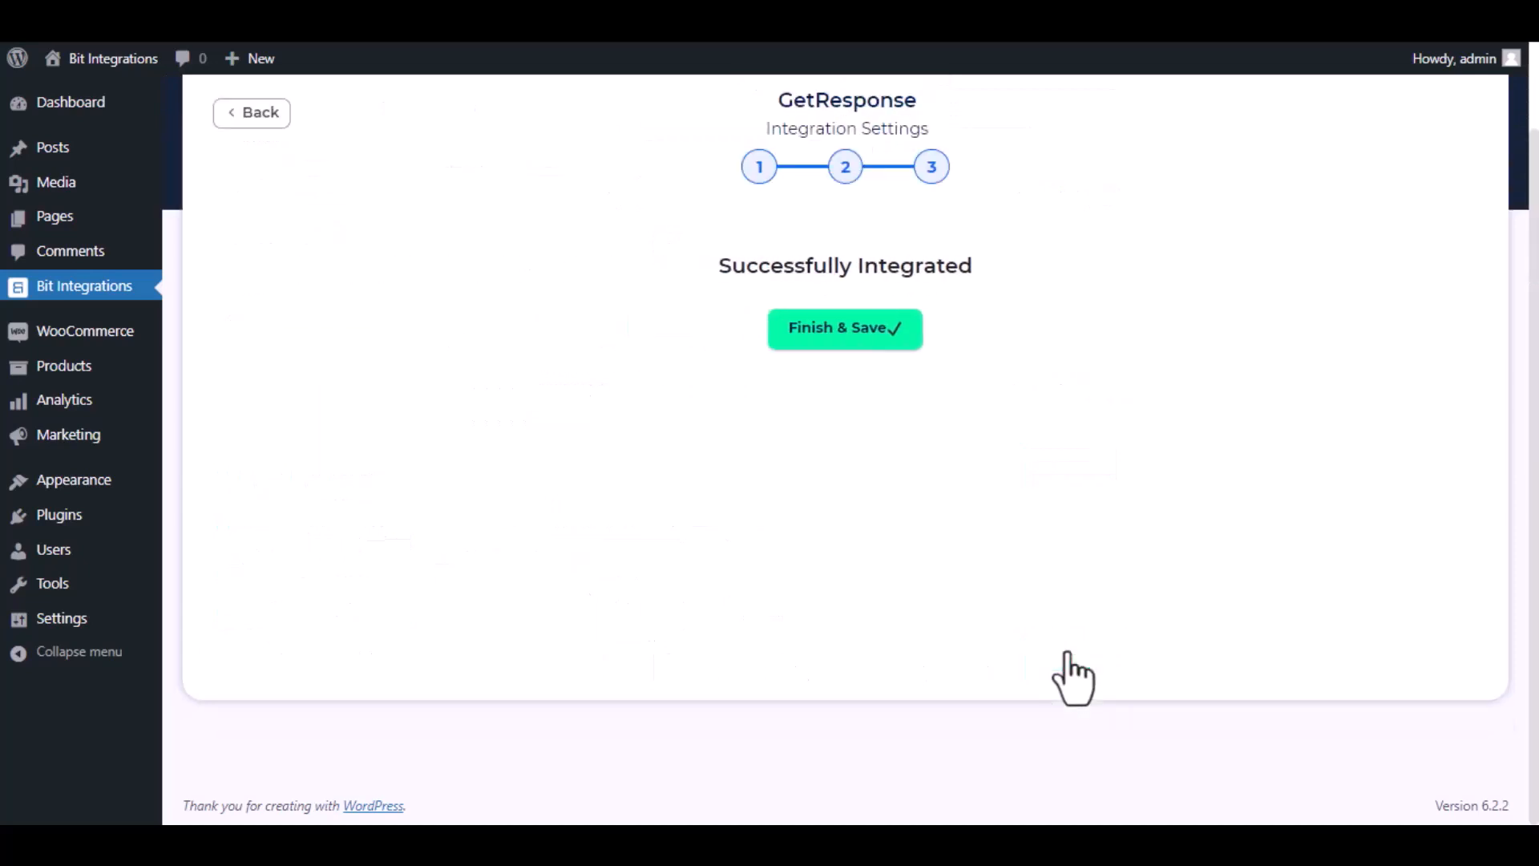
{"action": "left_click", "coordinate": [834, 328]}
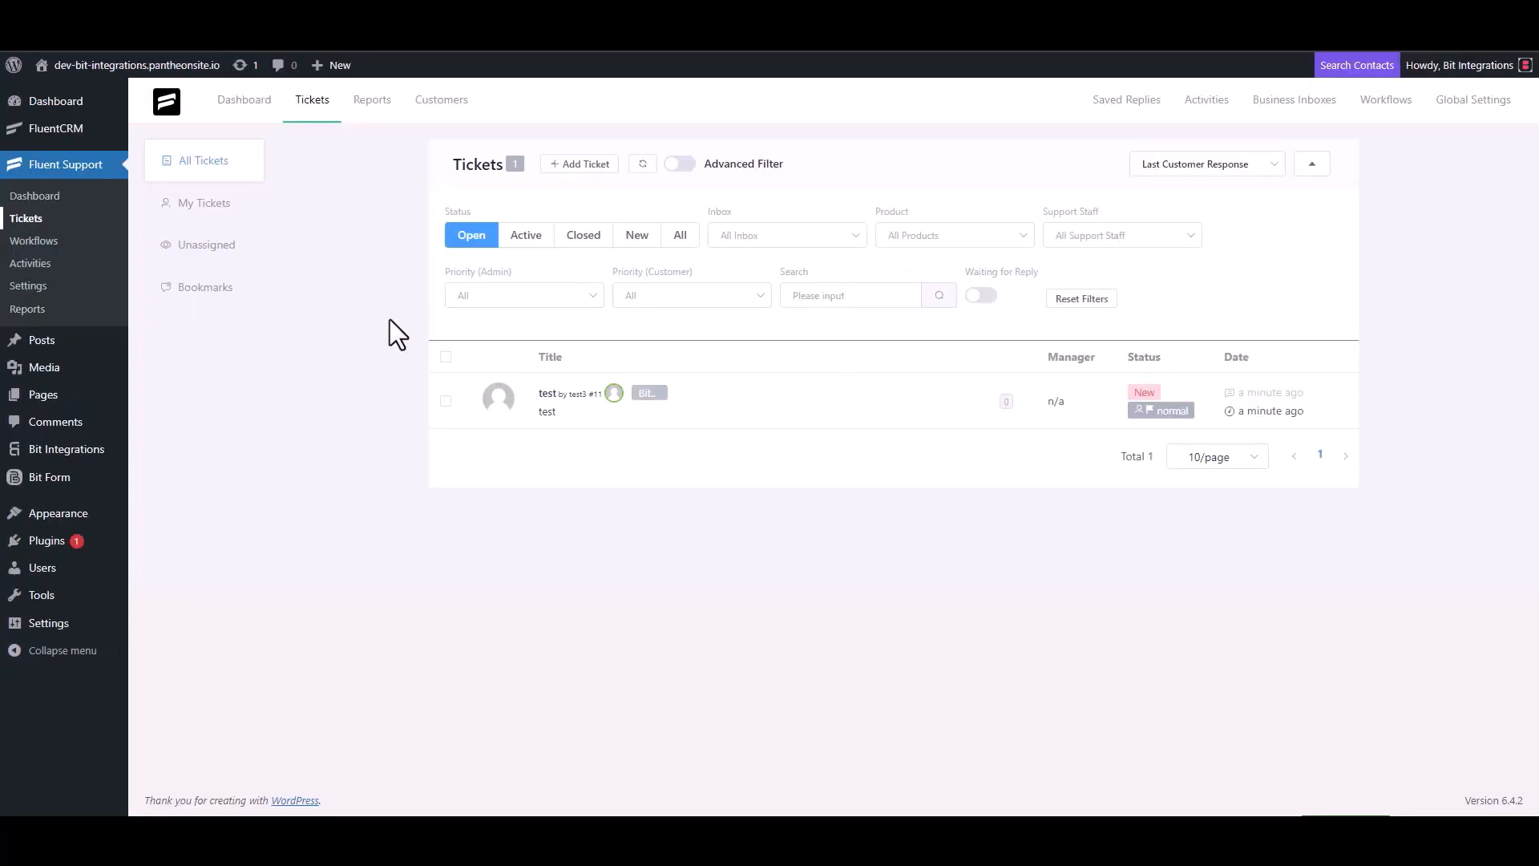
{"action": "left_click", "coordinate": [577, 165]}
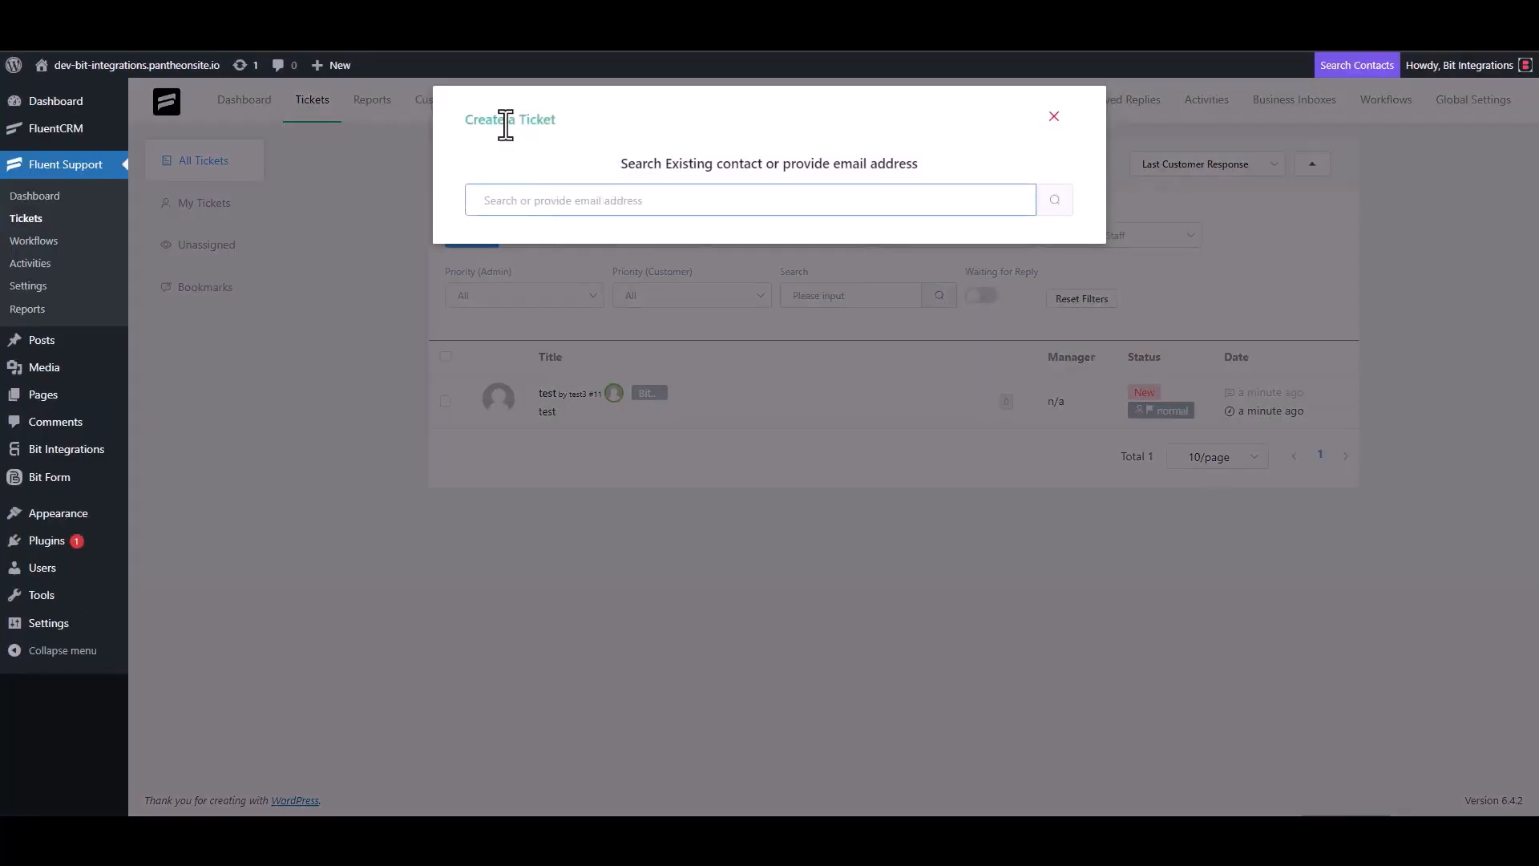
Search the contact e-mail, then add a new contact named 'Bit Integrations' with that e-mail.
{"action": "triple_click", "coordinate": [563, 198]}
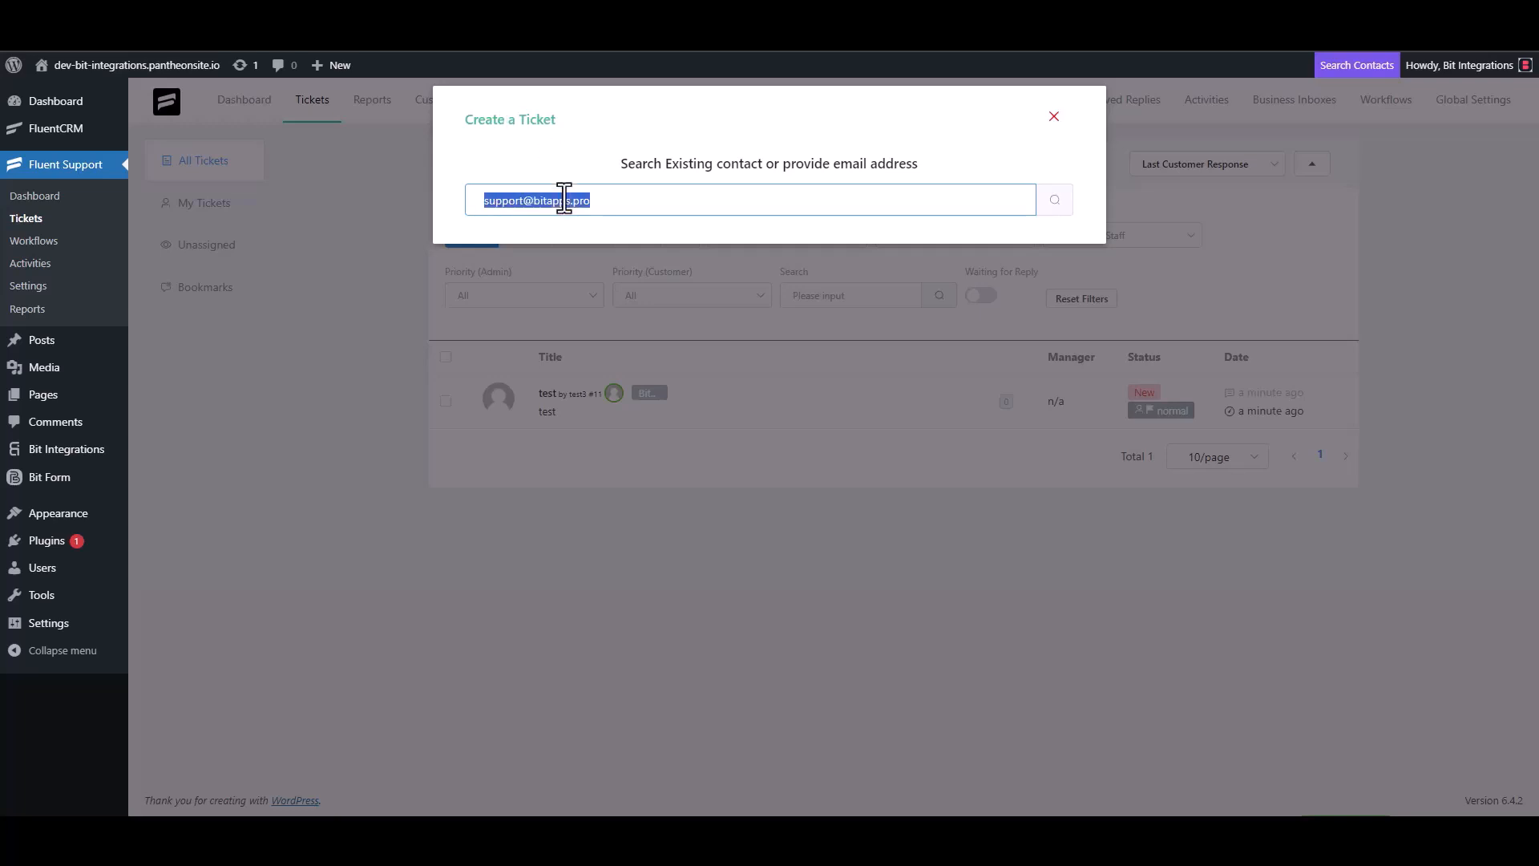
{"action": "left_click", "coordinate": [615, 206]}
{"action": "left_click", "coordinate": [1053, 202]}
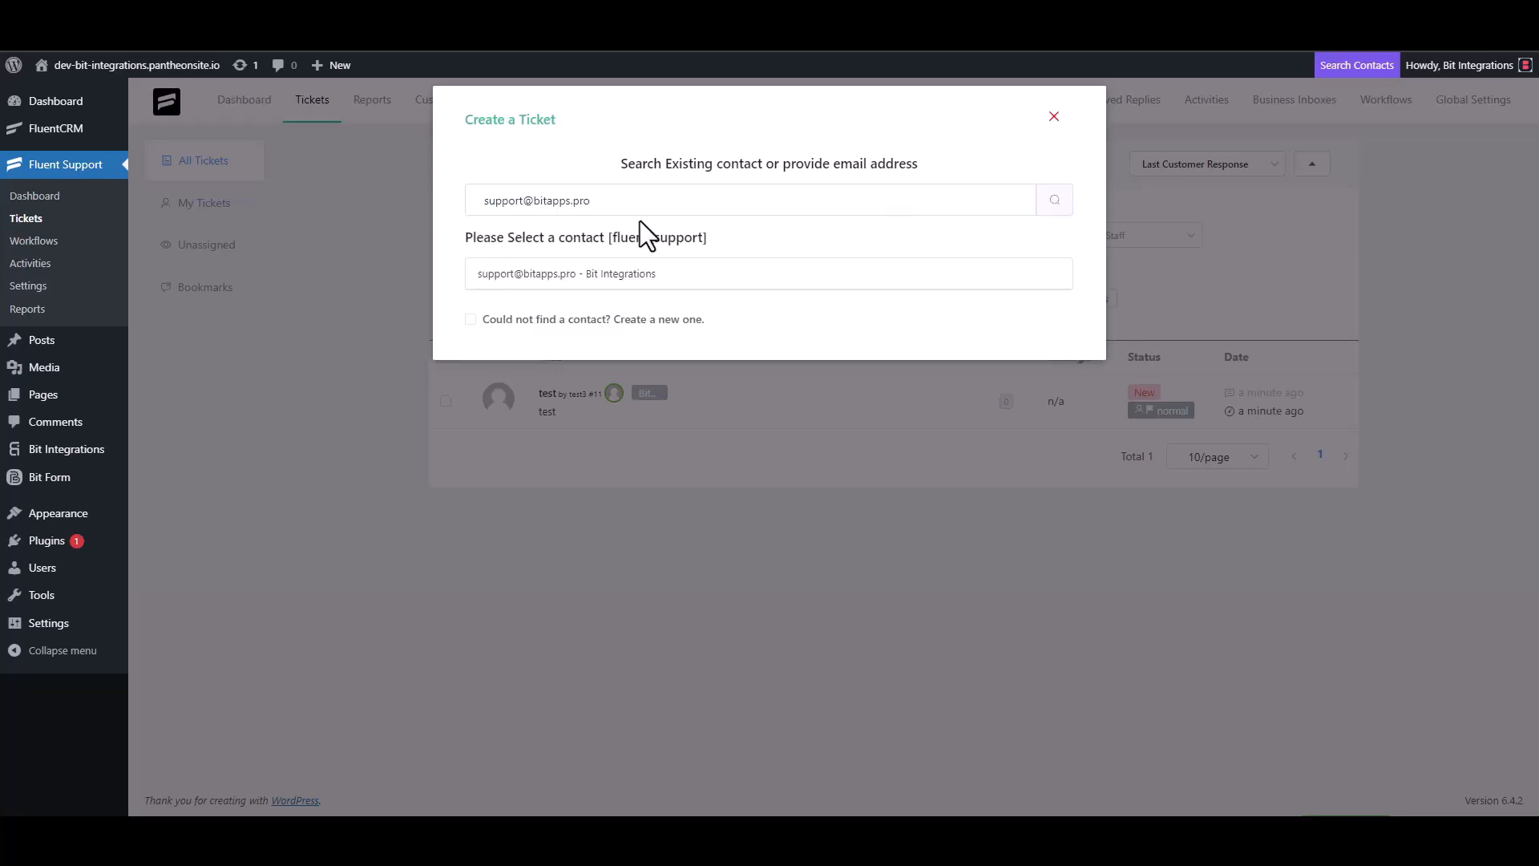
{"action": "left_click", "coordinate": [482, 317]}
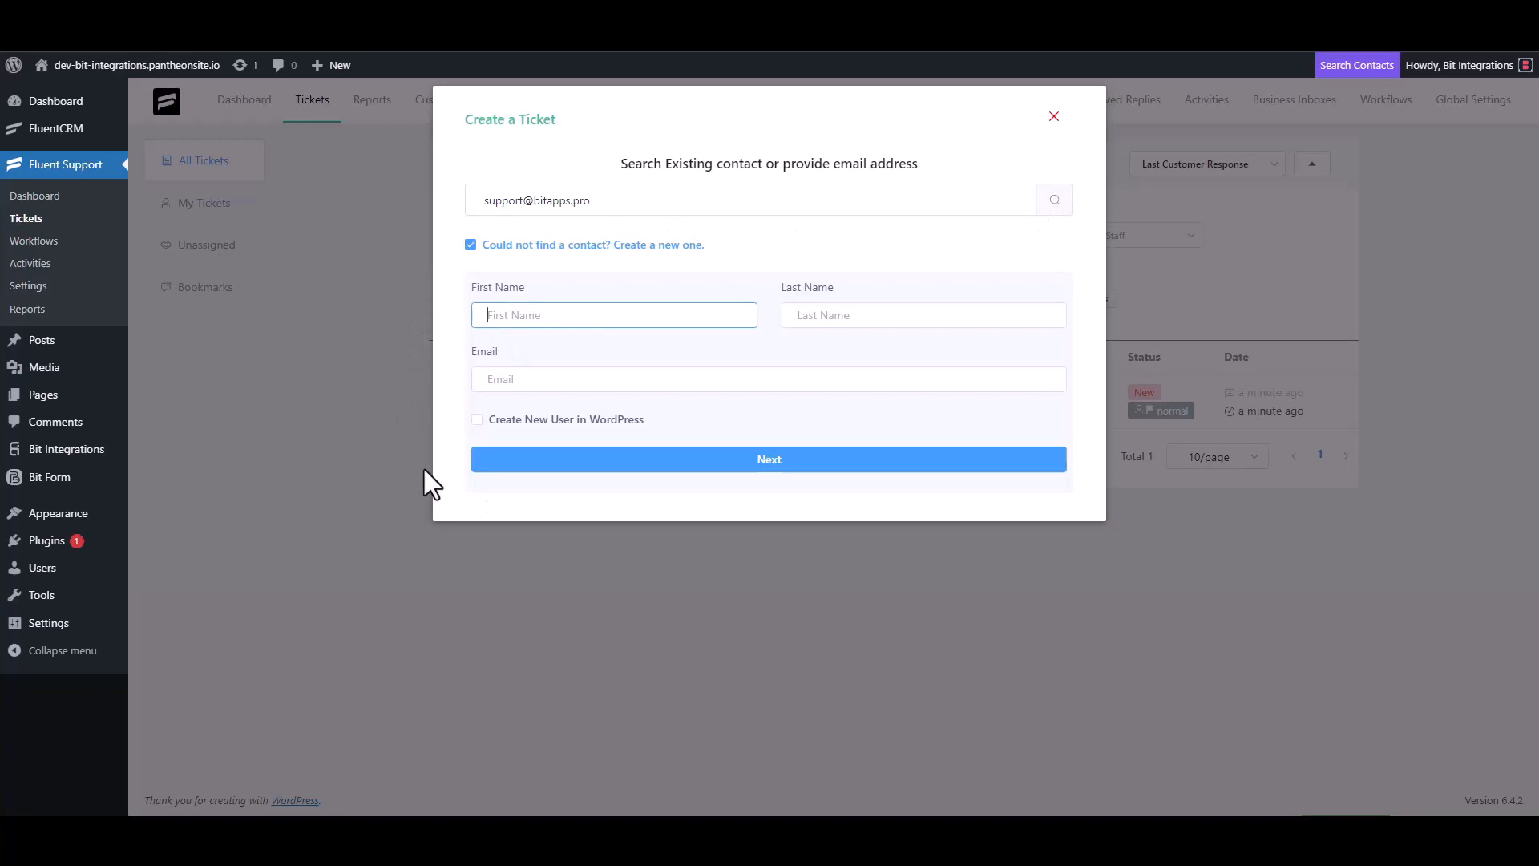
{"action": "type", "text": "Bit Integrations"}
{"action": "left_click", "coordinate": [533, 384]}
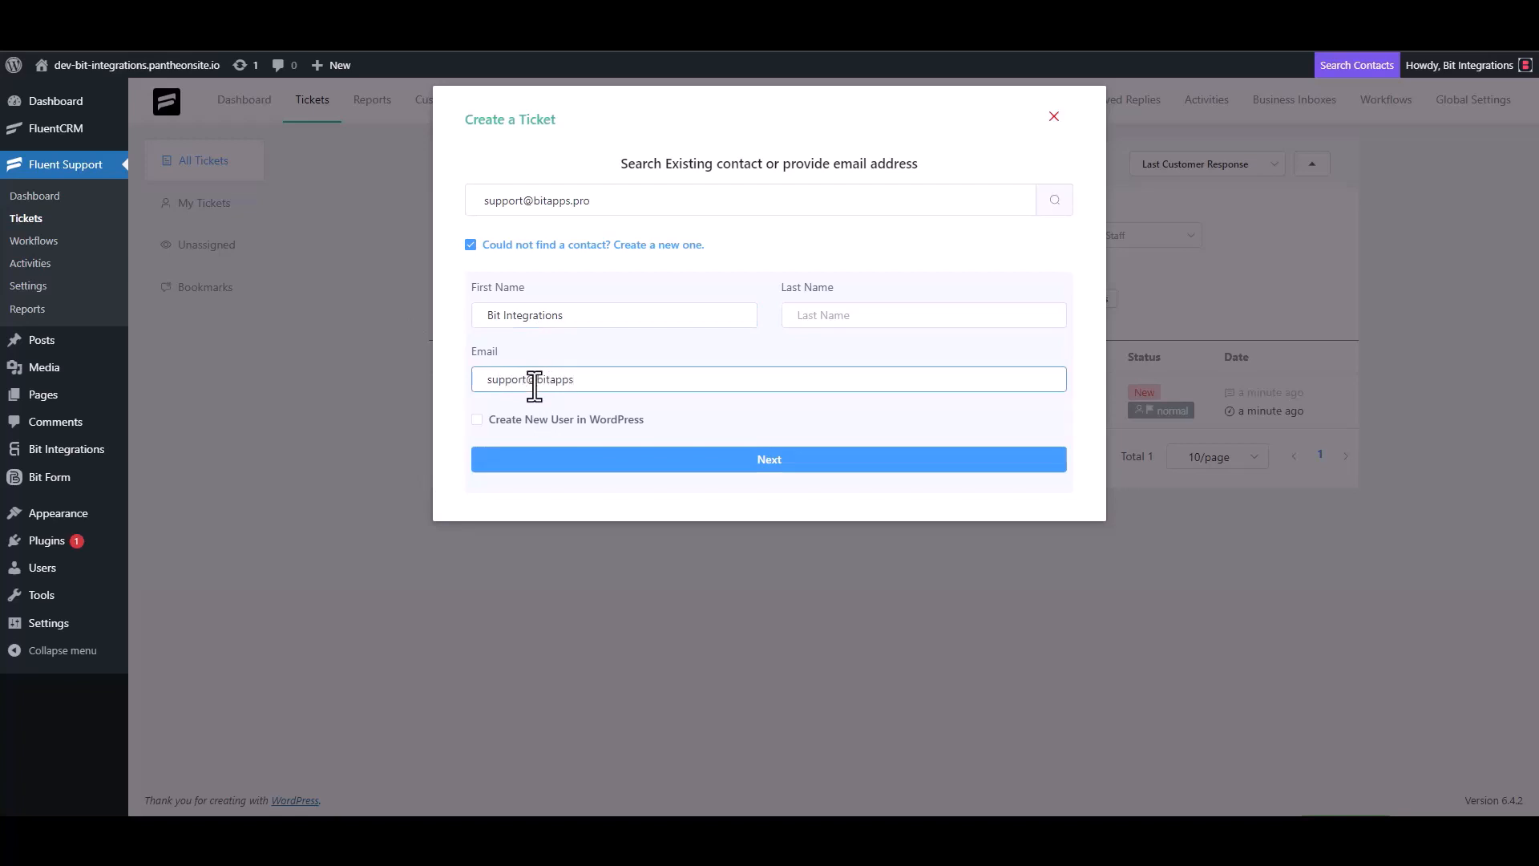
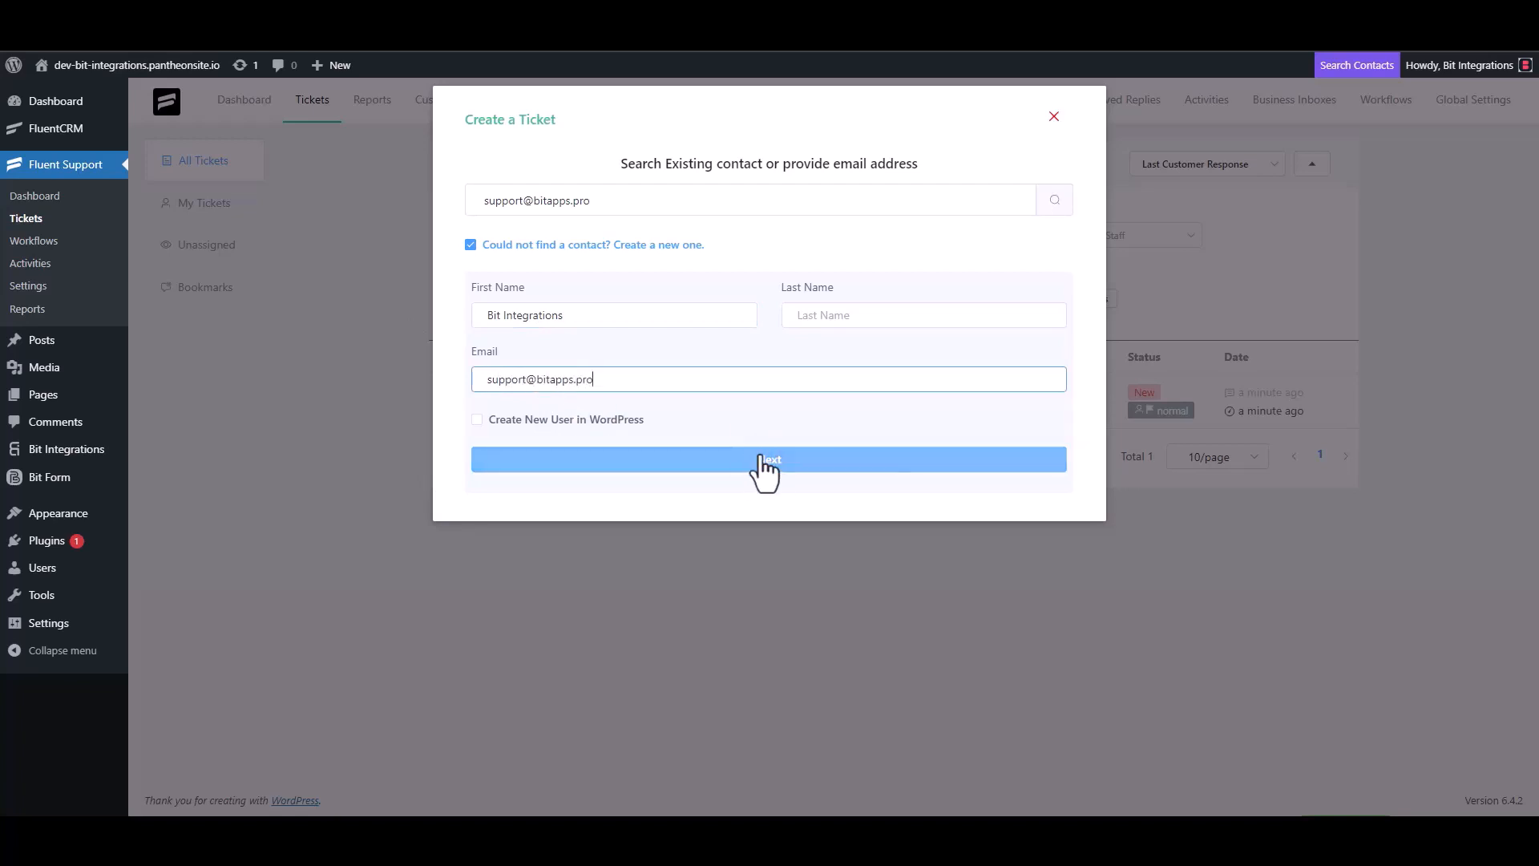
{"action": "left_click", "coordinate": [771, 464]}
{"action": "left_click", "coordinate": [553, 288]}
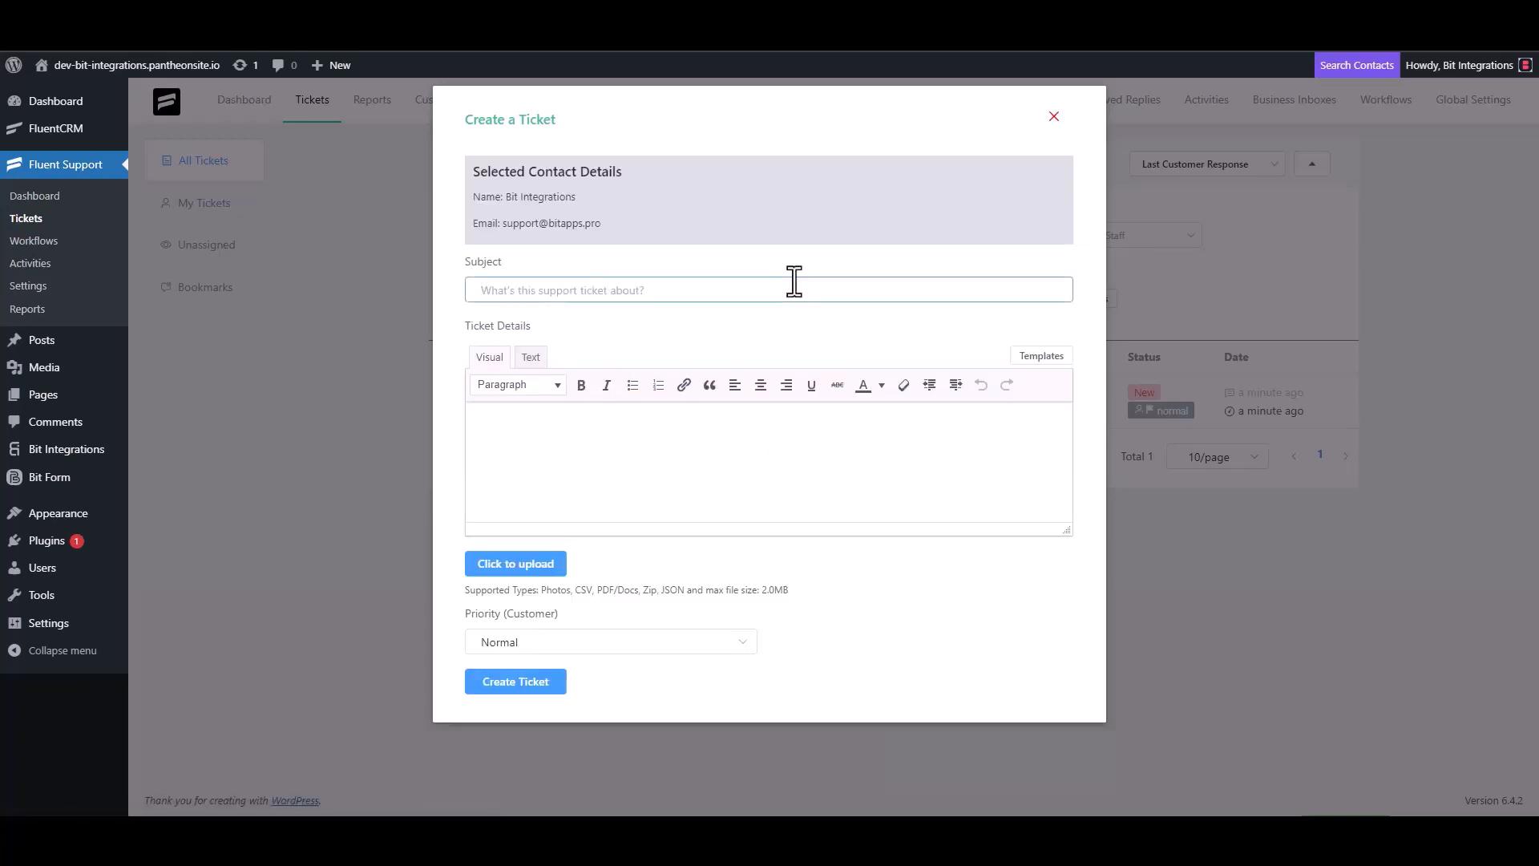
Clear the draft text typed into the ticket subject and details fields.
{"action": "type", "text": "test"}
{"action": "left_click", "coordinate": [533, 454]}
{"action": "type", "text": "t"}
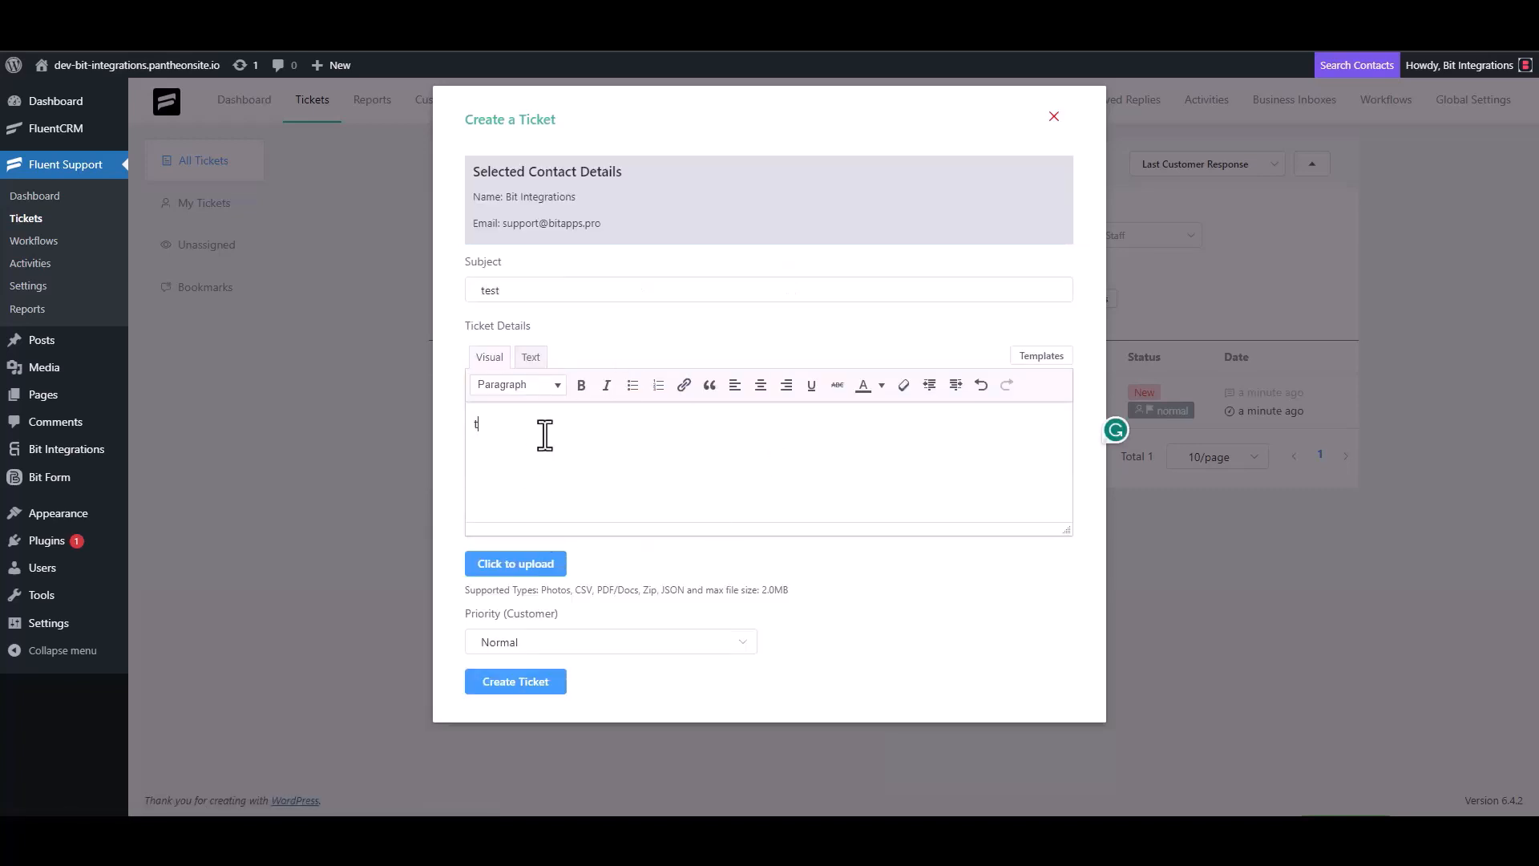
{"action": "left_click", "coordinate": [511, 290]}
{"action": "double_click", "coordinate": [511, 290]}
{"action": "key", "text": "BackSpace"}
{"action": "left_click", "coordinate": [508, 440]}
{"action": "key", "text": "BackSpace"}
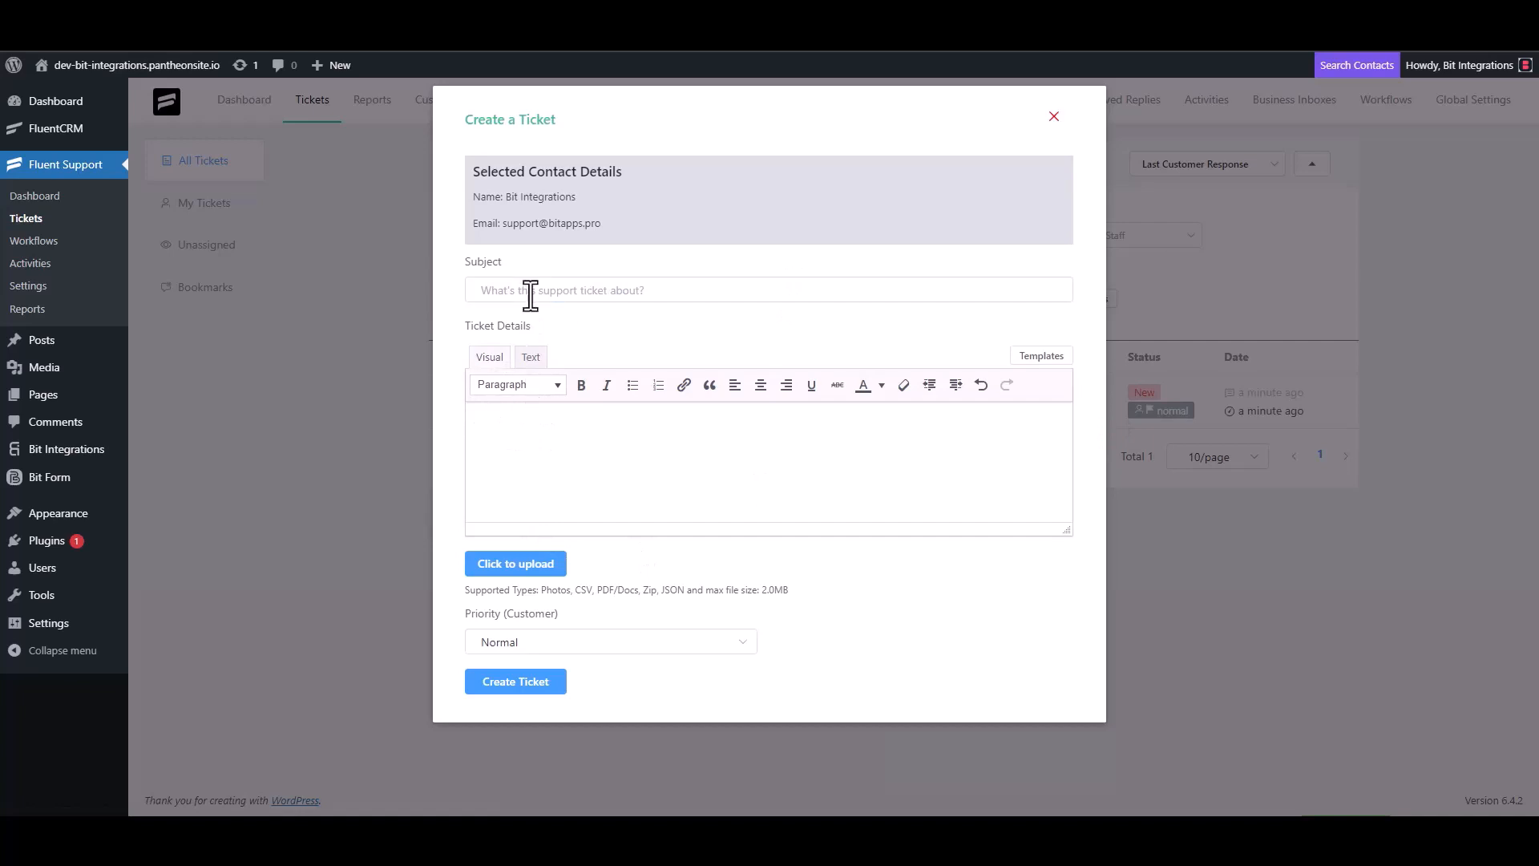
{"action": "left_click", "coordinate": [532, 291]}
Create the ticket with subject and details 'Bit Integrations', then open GetResponse's Bit Integrations list.
{"action": "type", "text": "Bit In"}
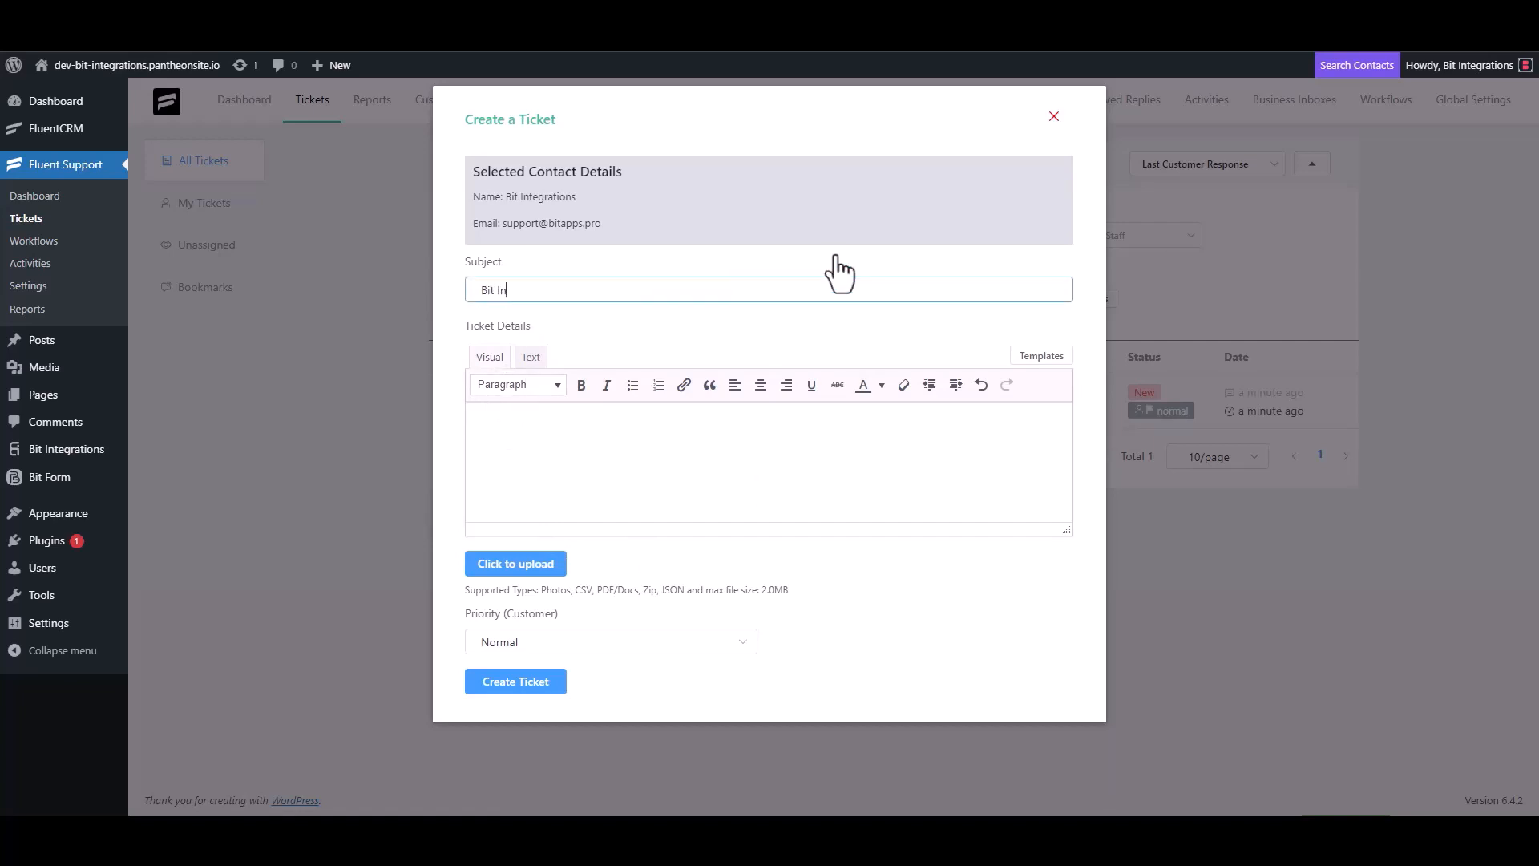
{"action": "type", "text": "tegrations"}
{"action": "key", "text": "ctrl+a"}
{"action": "key", "text": "ctrl+c"}
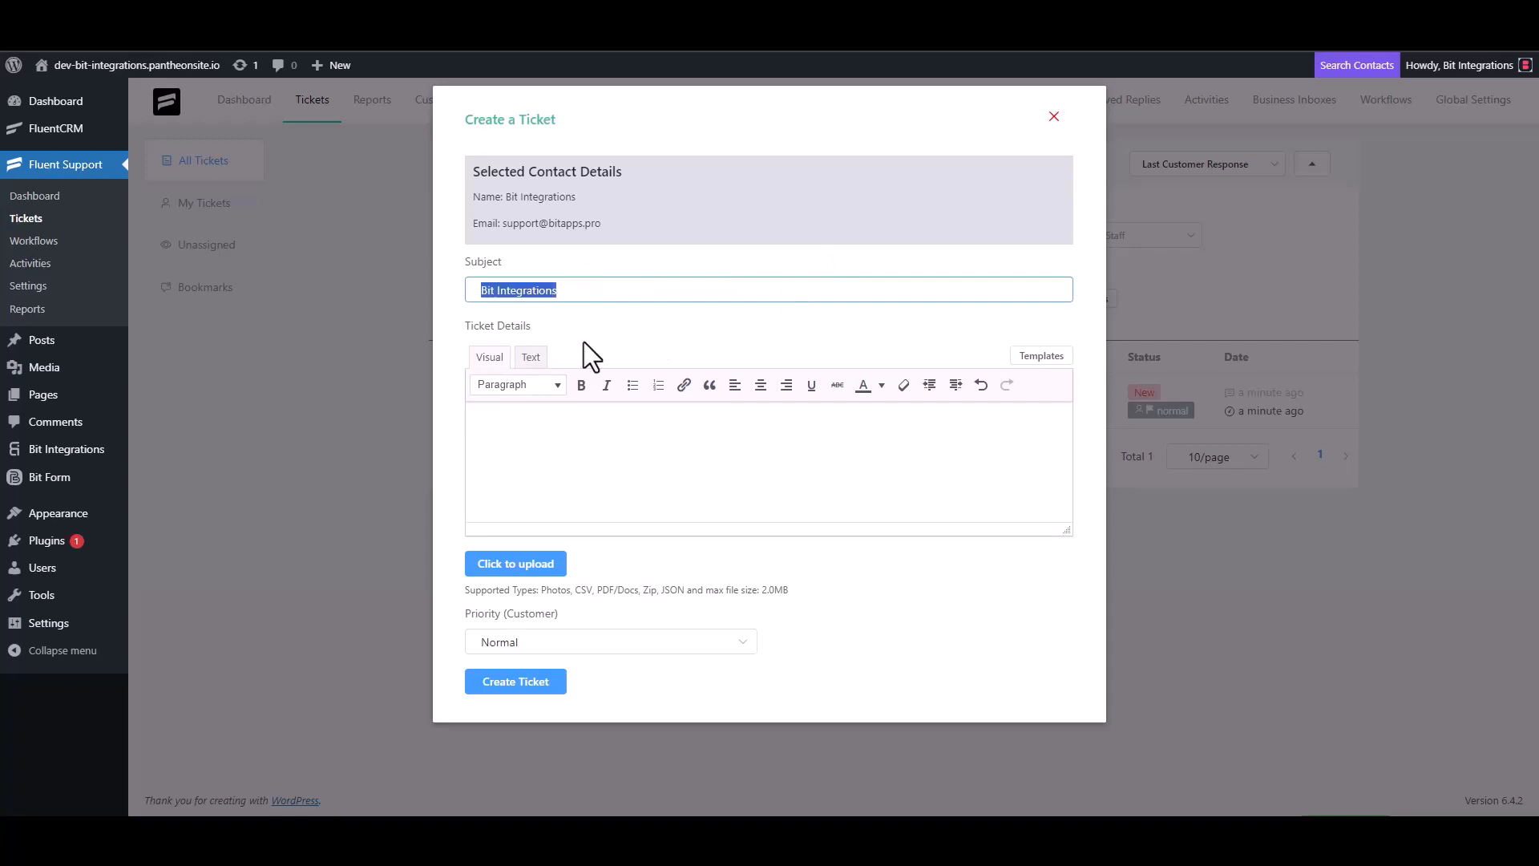
{"action": "left_click", "coordinate": [552, 422]}
{"action": "key", "text": "ctrl+v"}
{"action": "left_click", "coordinate": [530, 682]}
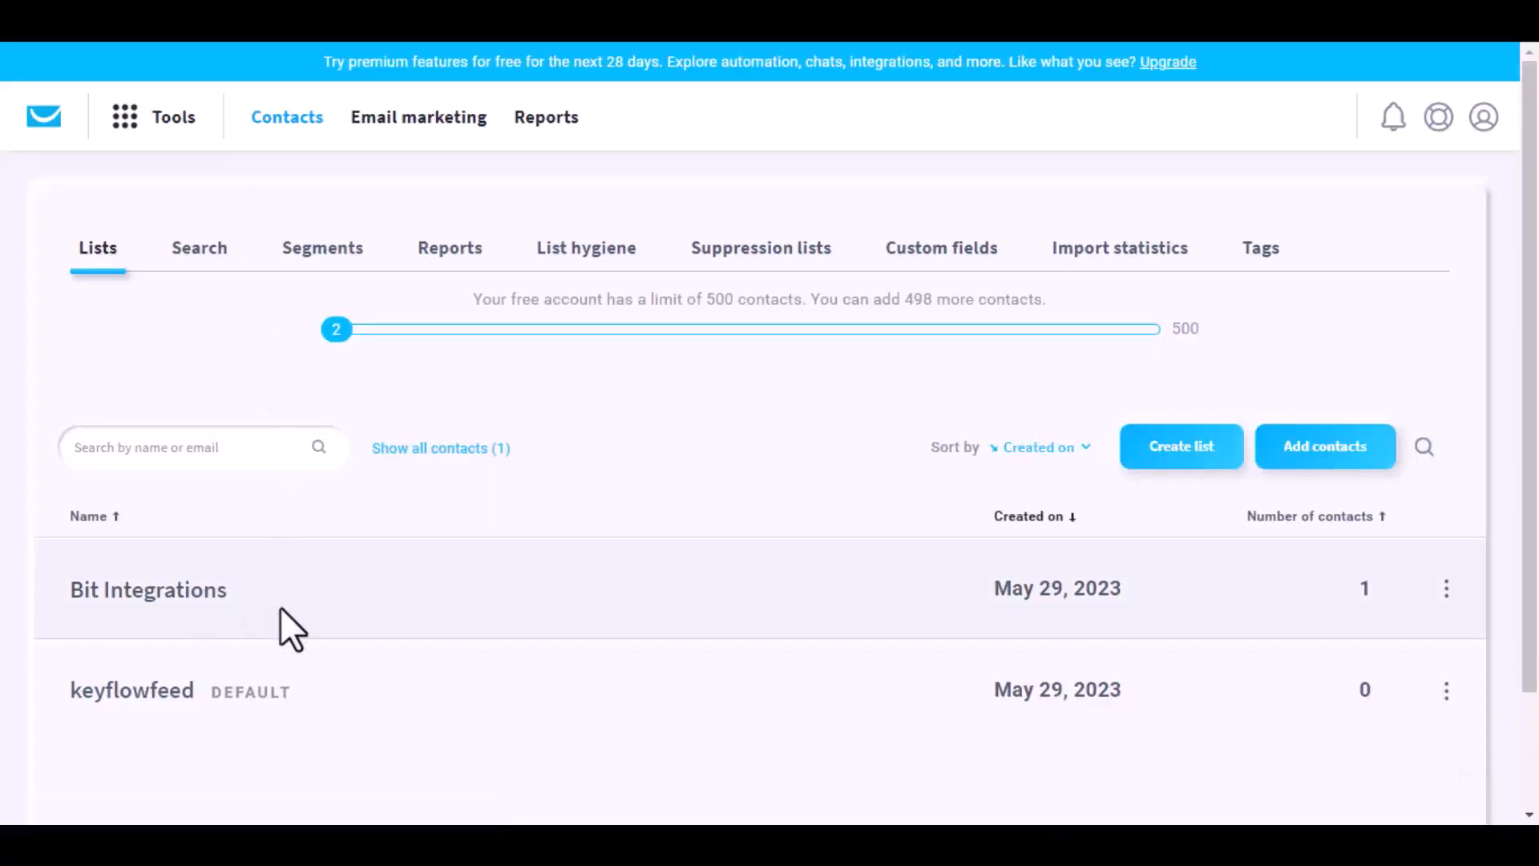
{"action": "left_click", "coordinate": [196, 595]}
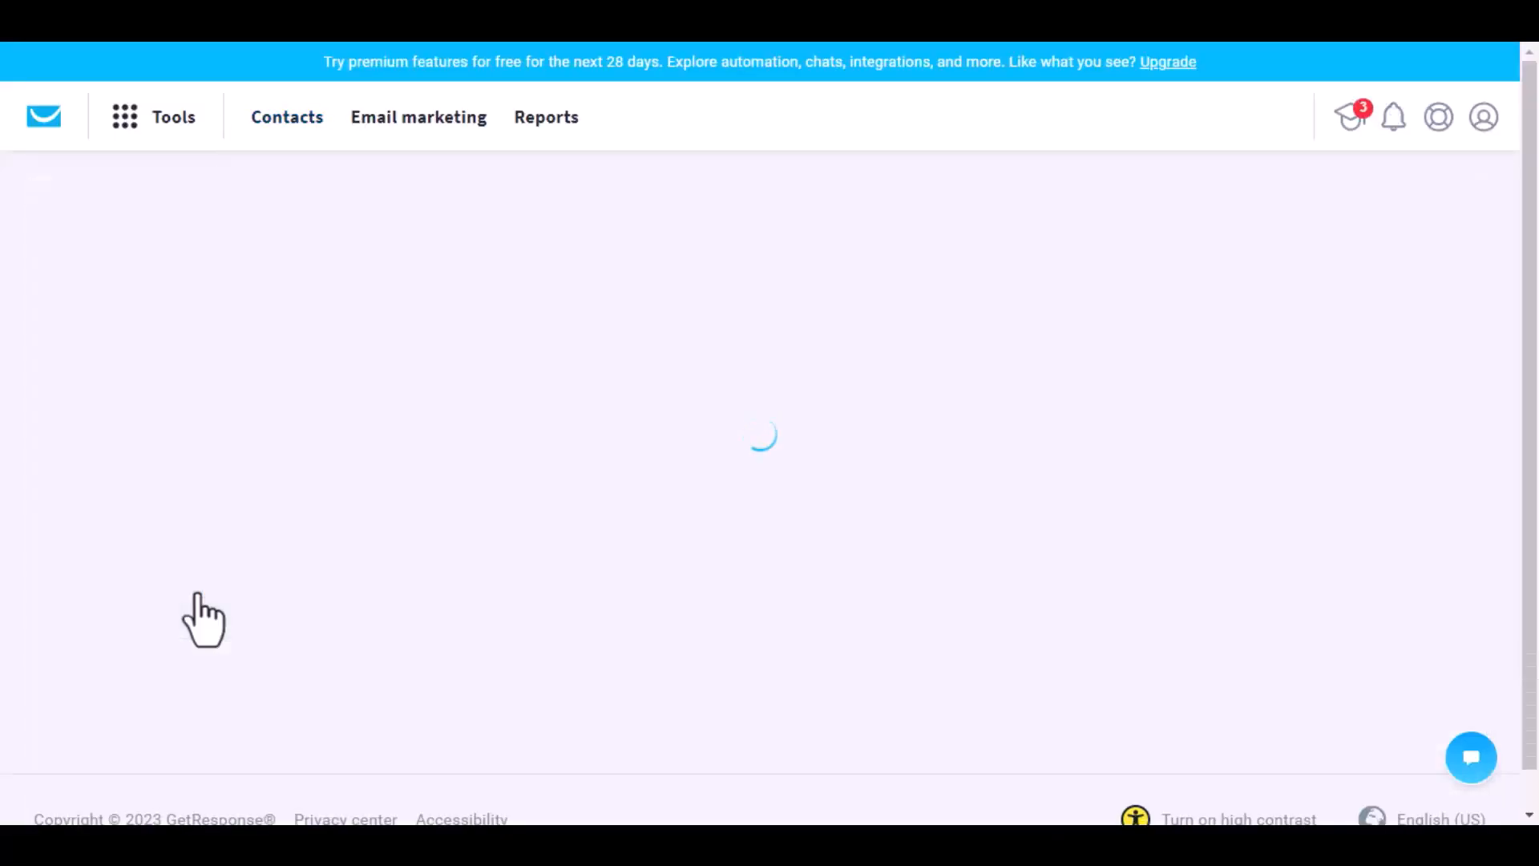